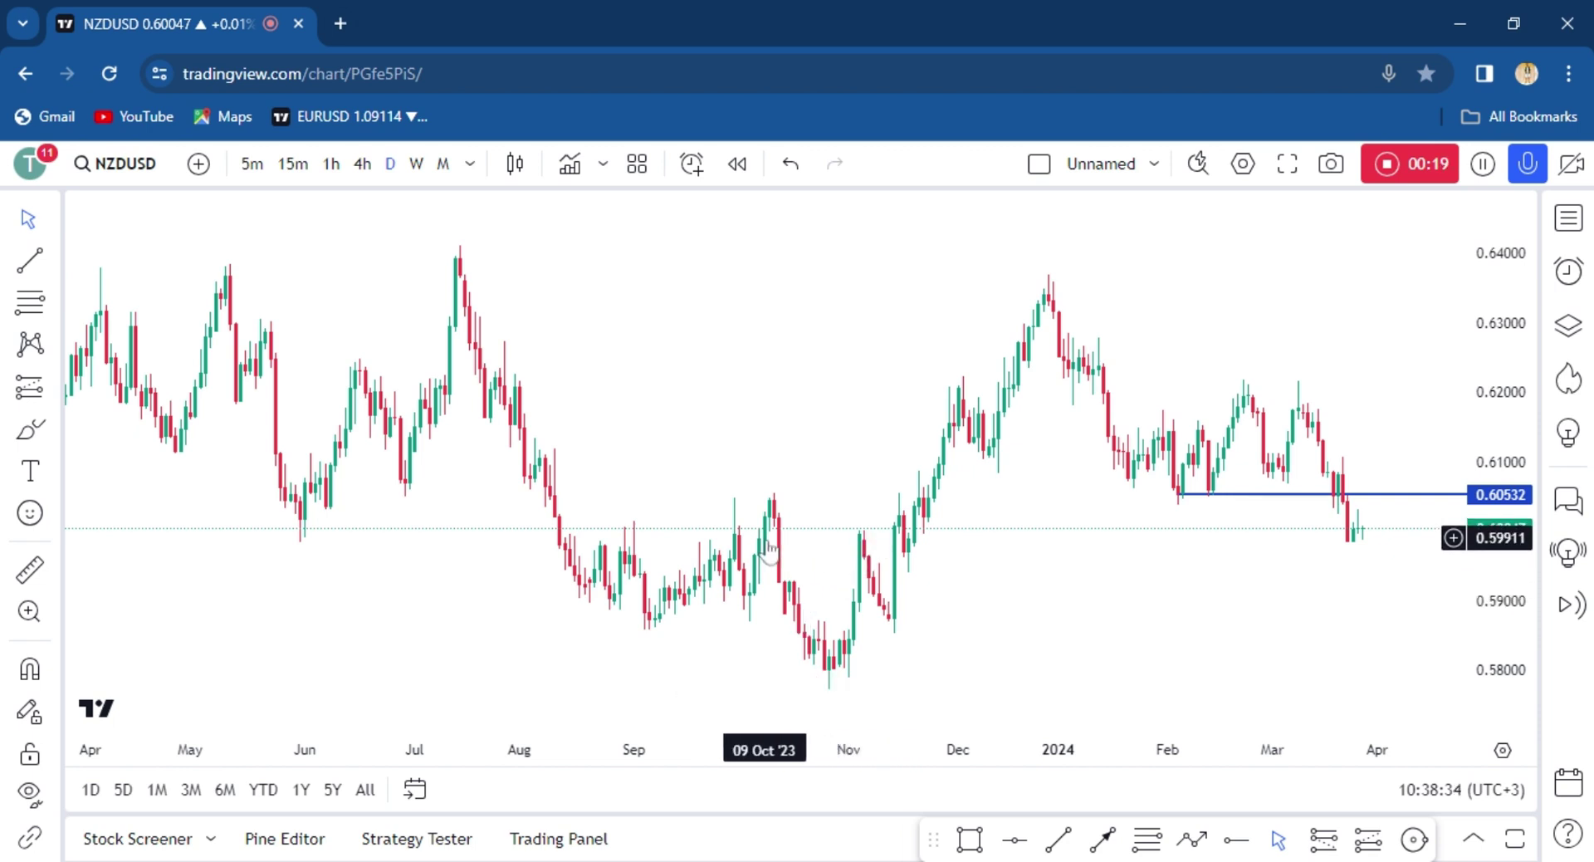
- Search 'exp' and add Moving Average Exponential to the NZDUSD daily chart
left_click(603, 164)
left_click(571, 169)
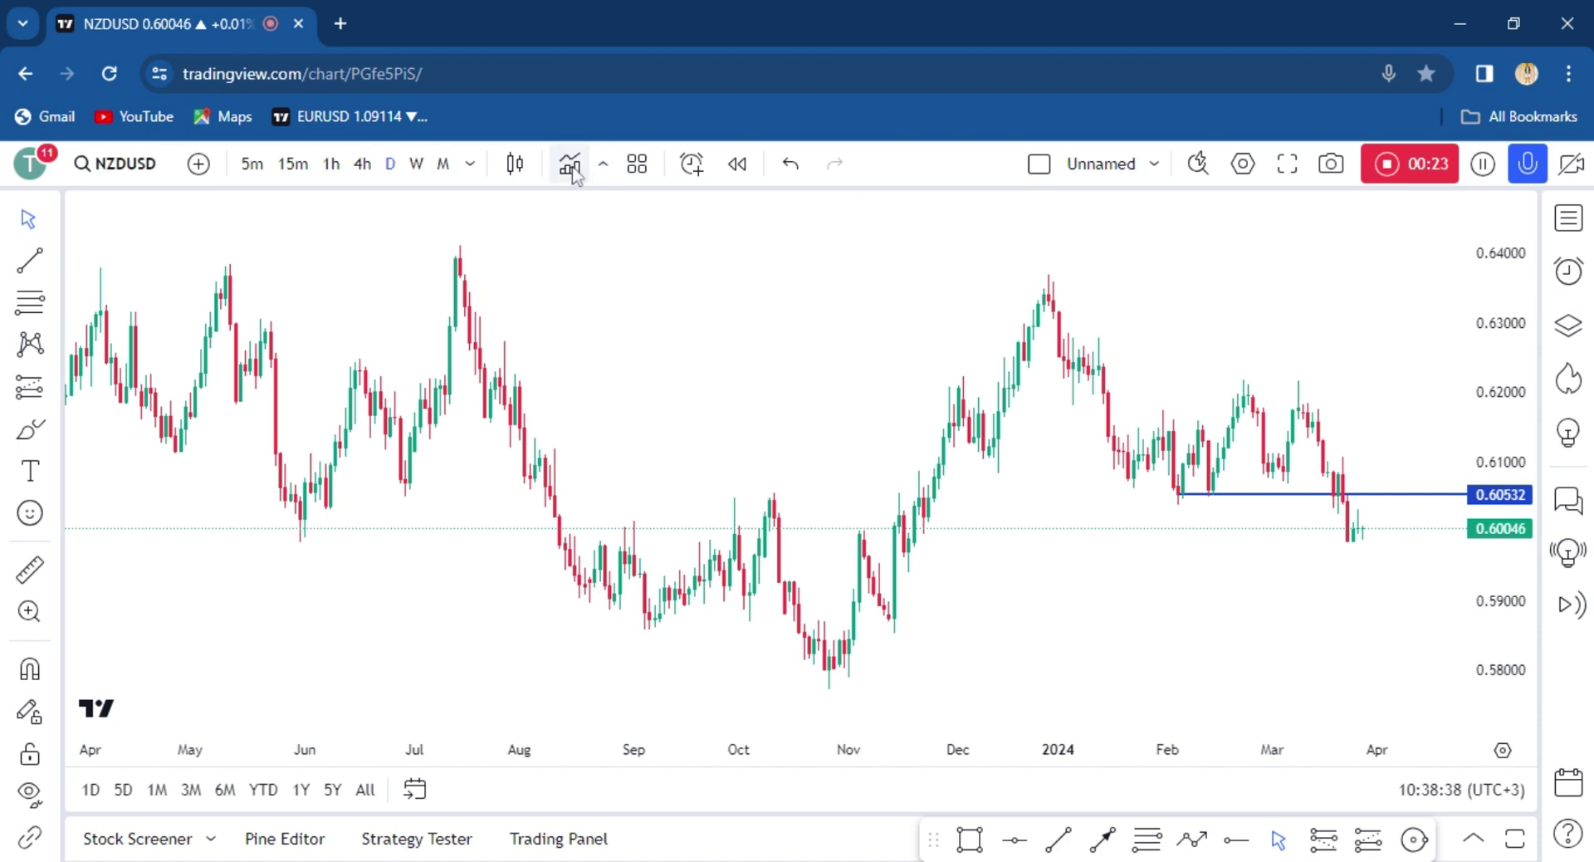
left_click(571, 169)
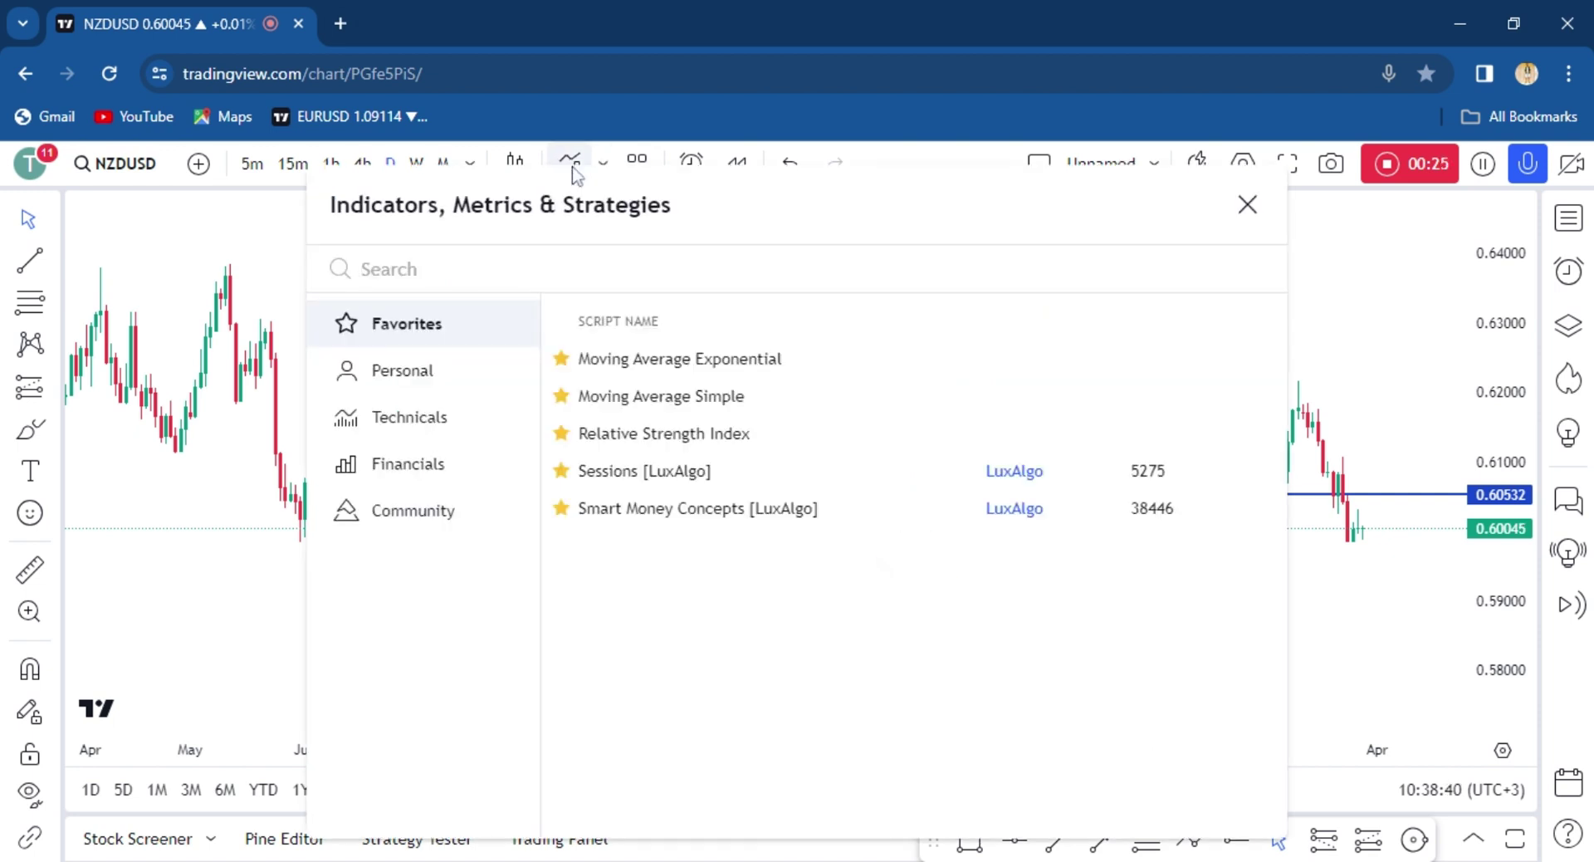
type("exp")
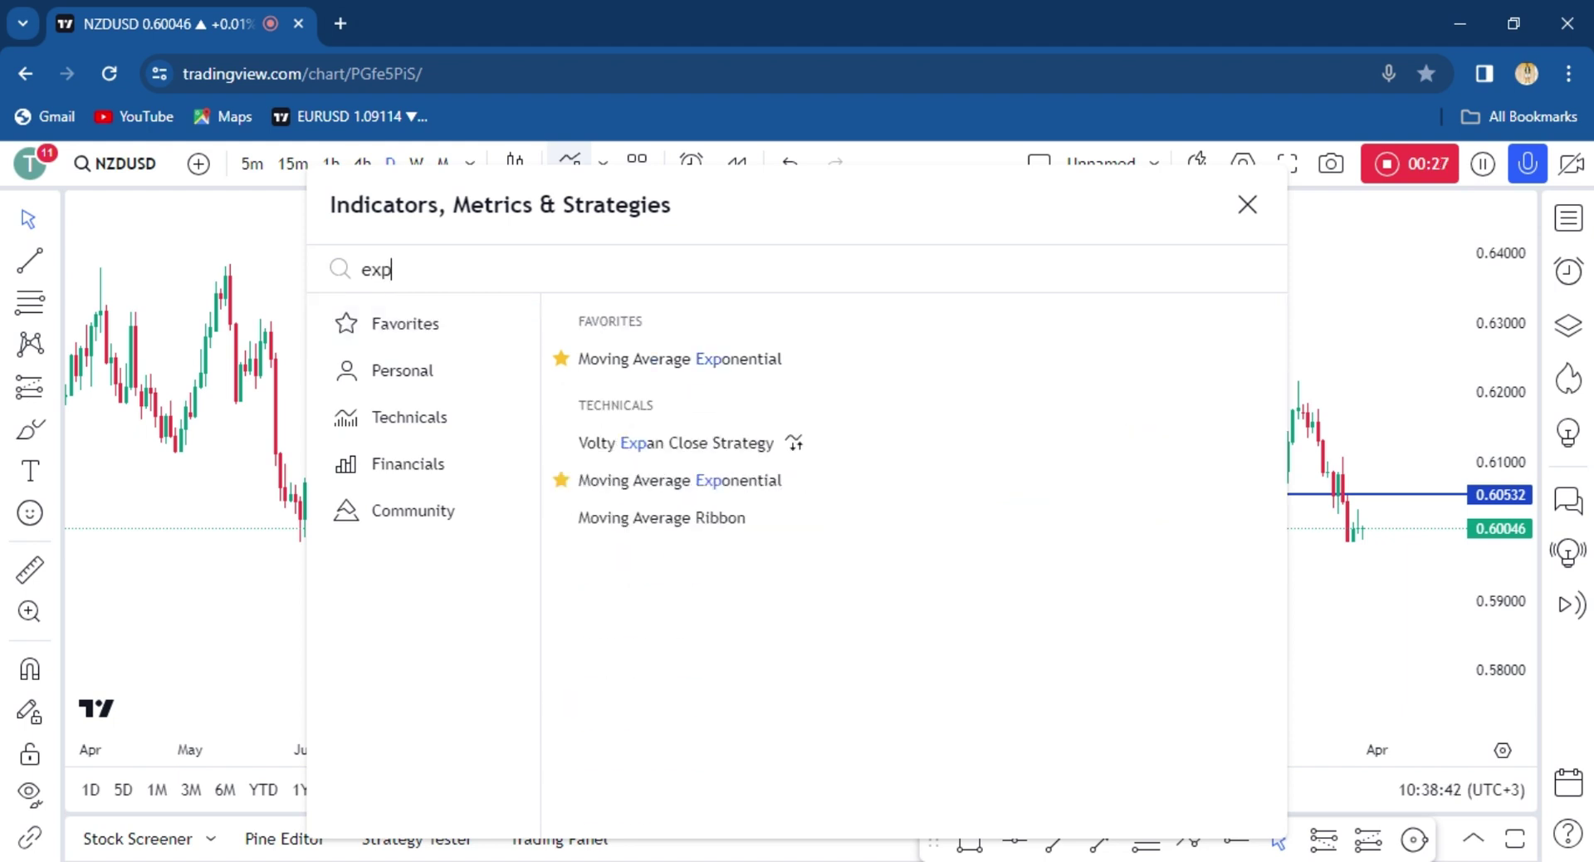
left_click(647, 363)
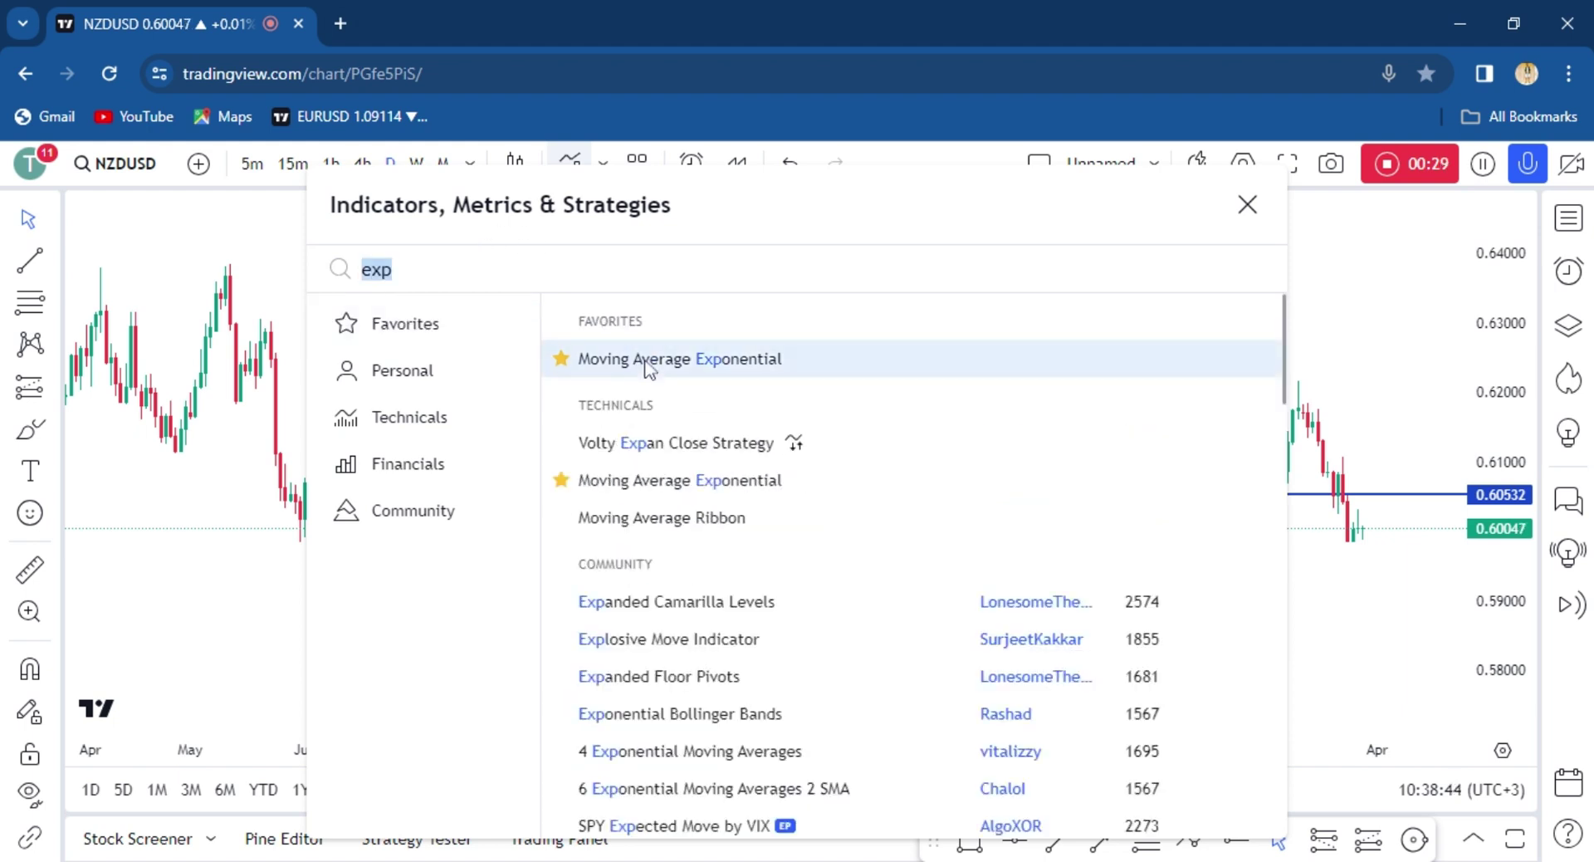
left_click(219, 542)
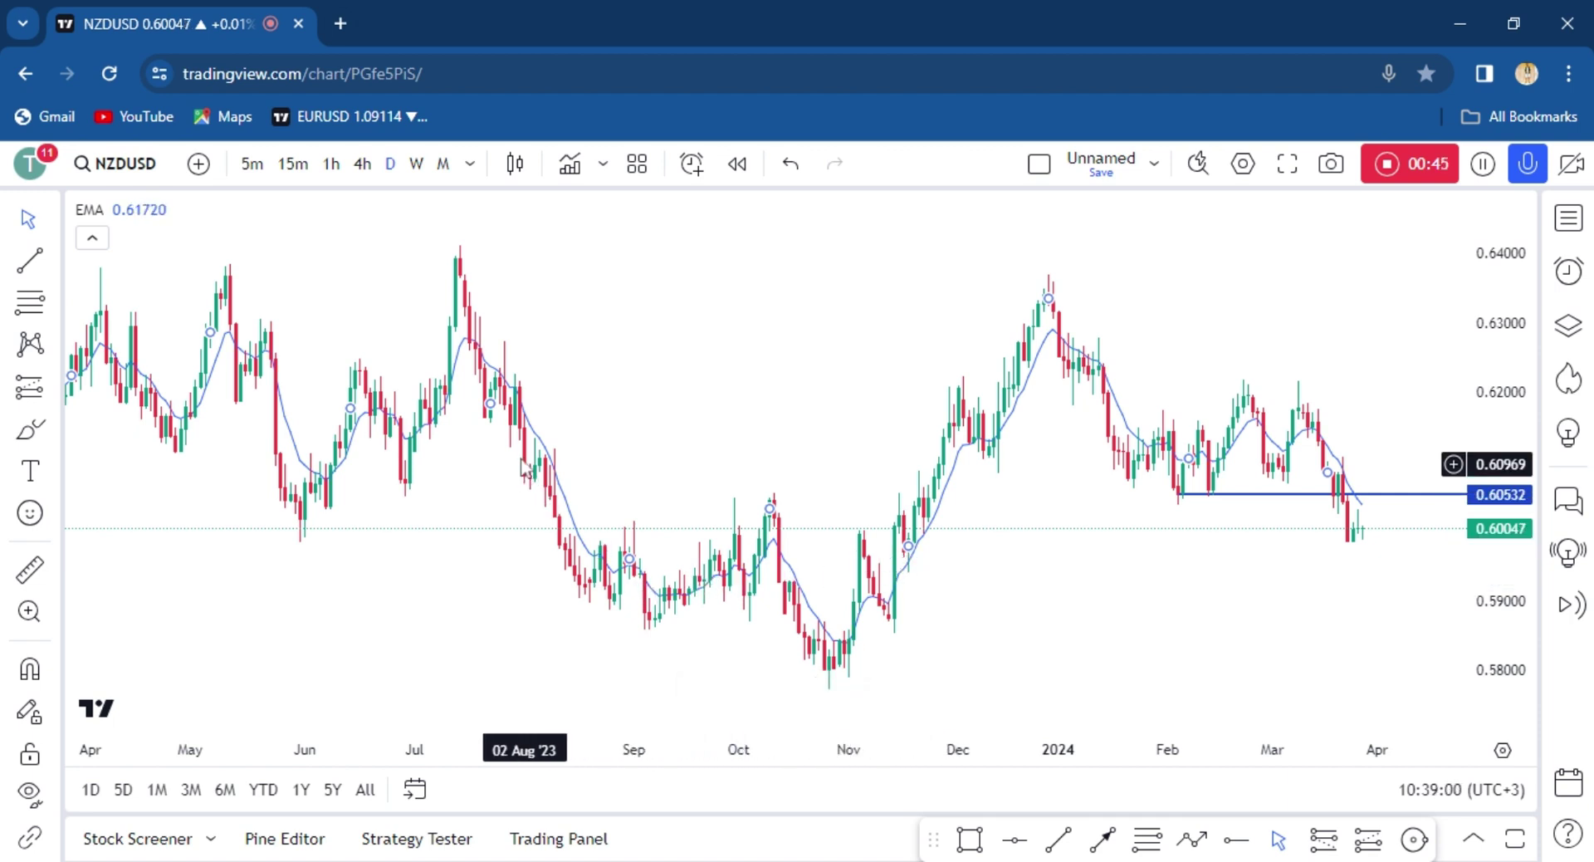
- Change the EMA's Length from 9 to 8 and apply the settings
left_click(536, 435)
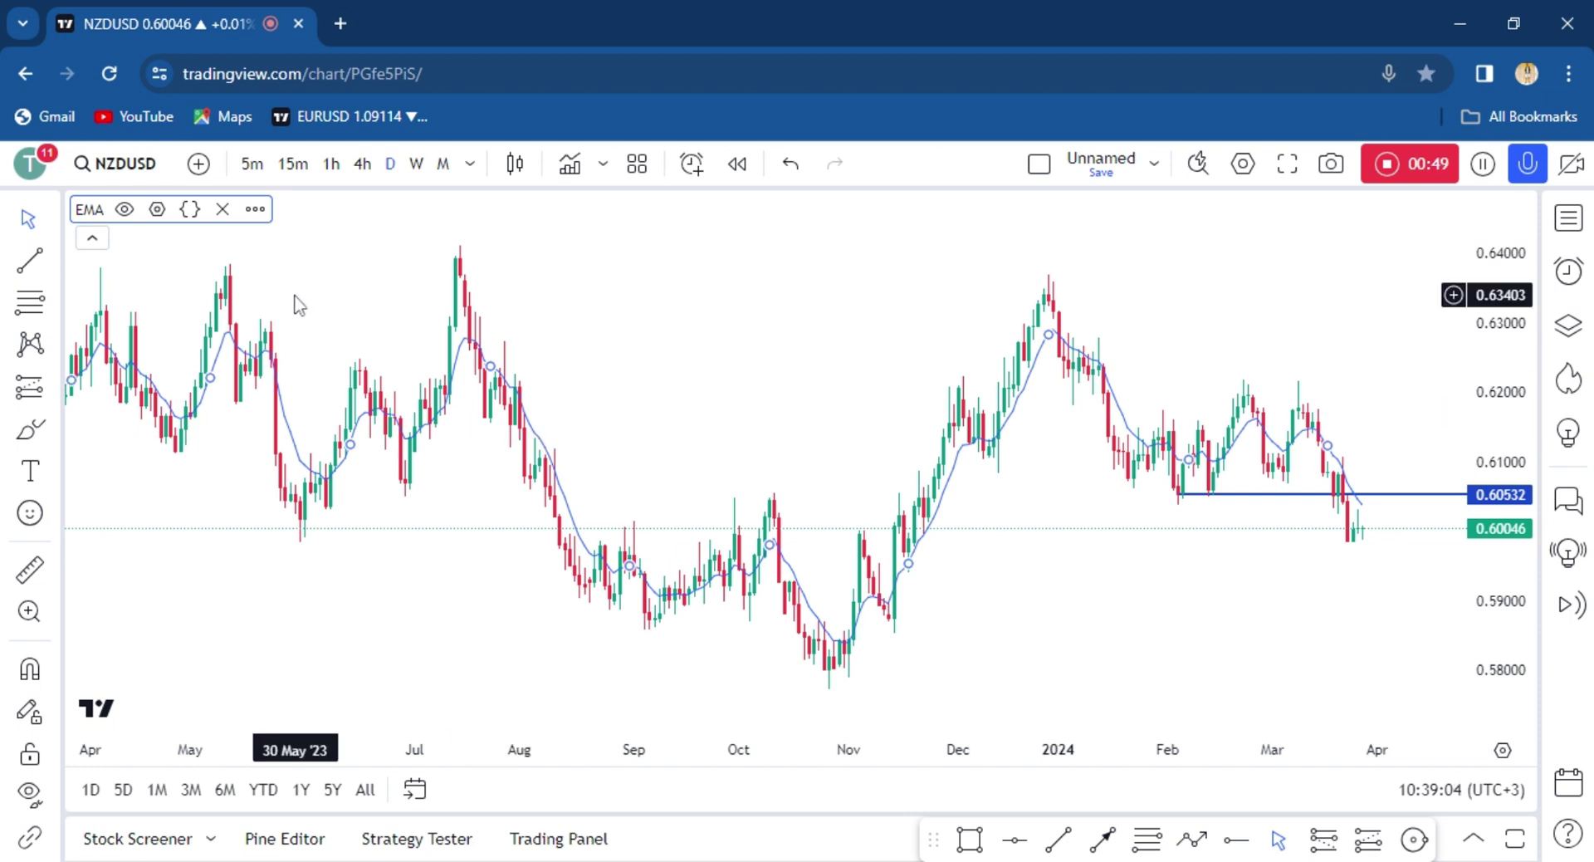
left_click(156, 210)
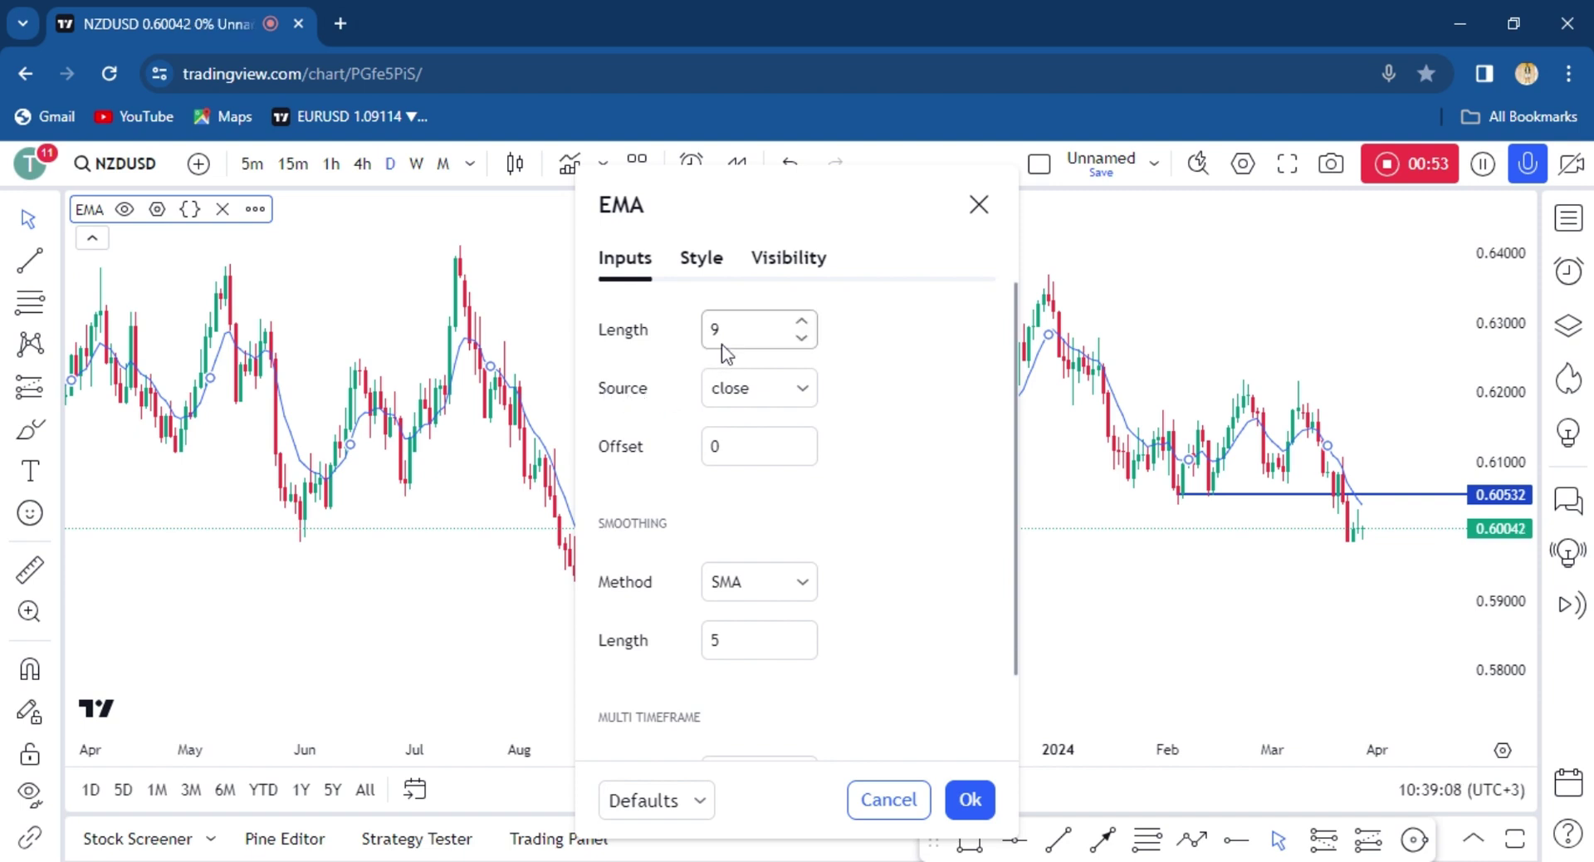
left_click(719, 328)
key("BackSpace")
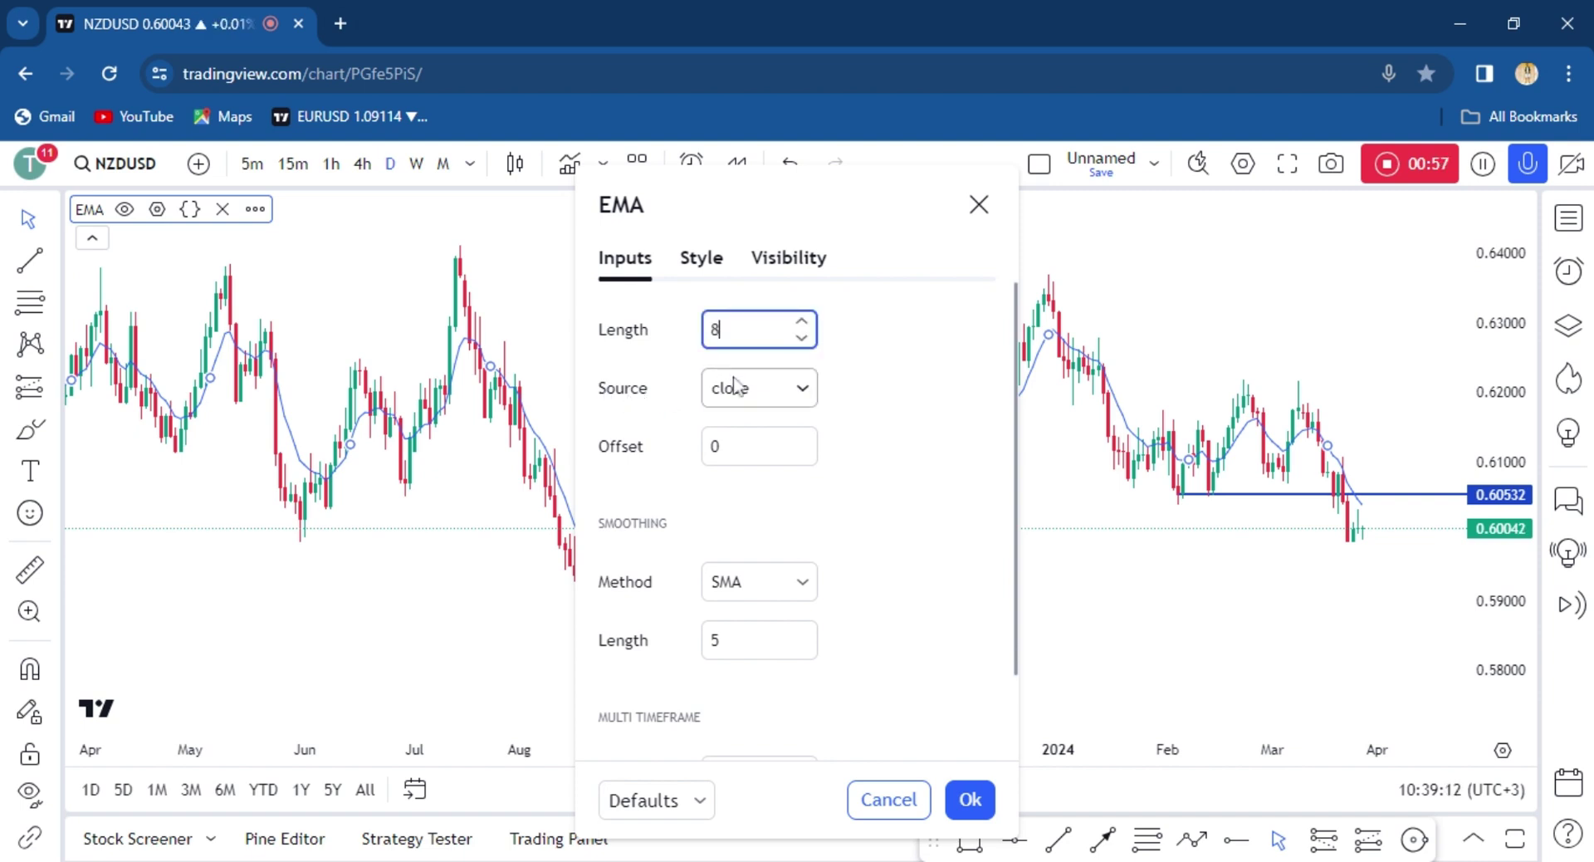
left_click(696, 279)
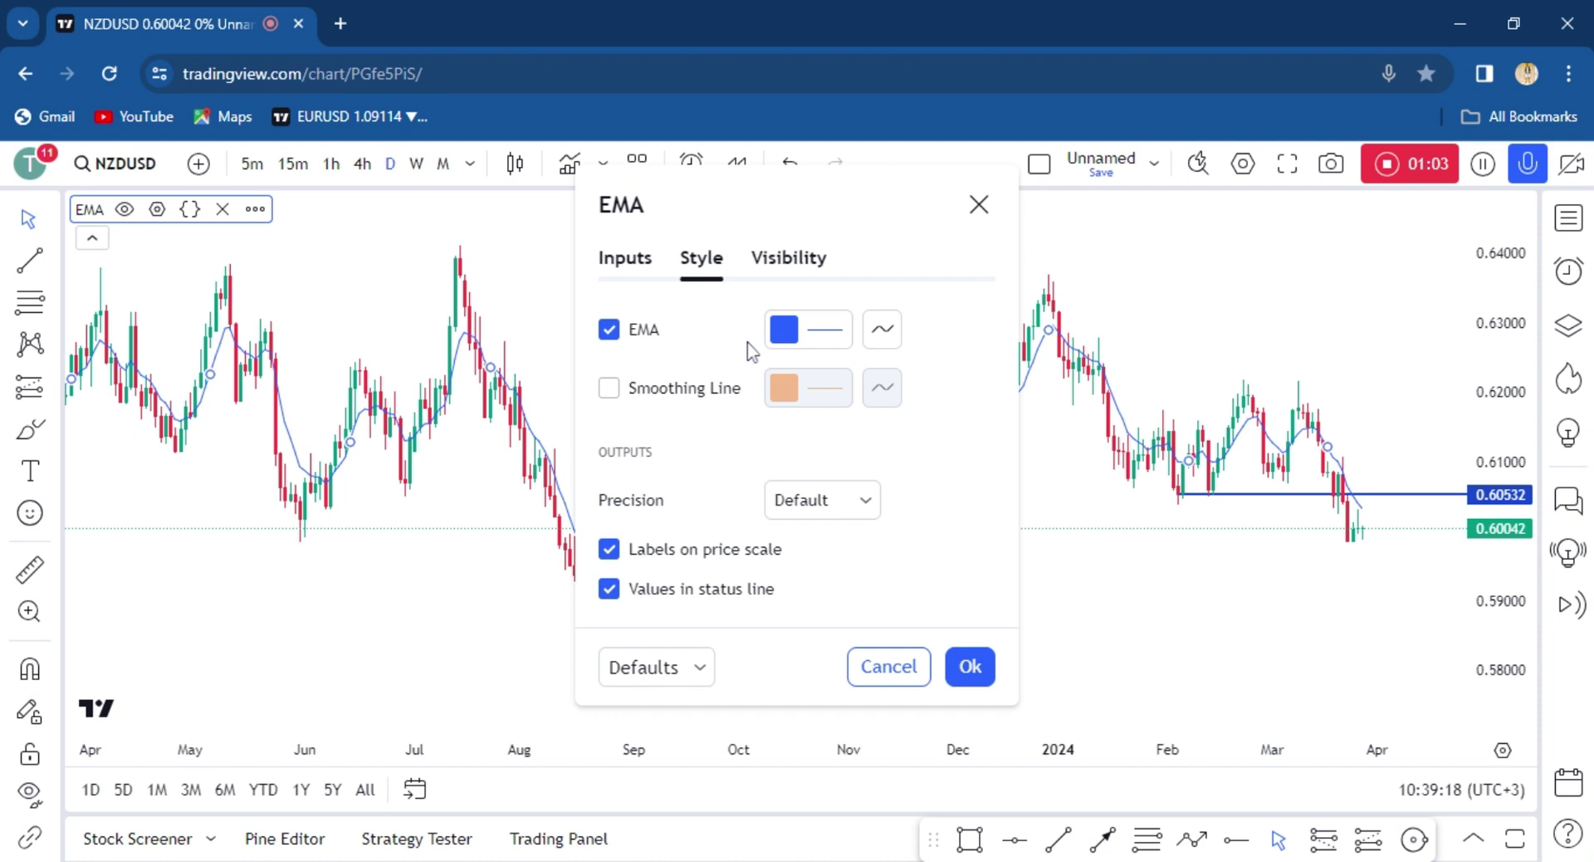
left_click(967, 666)
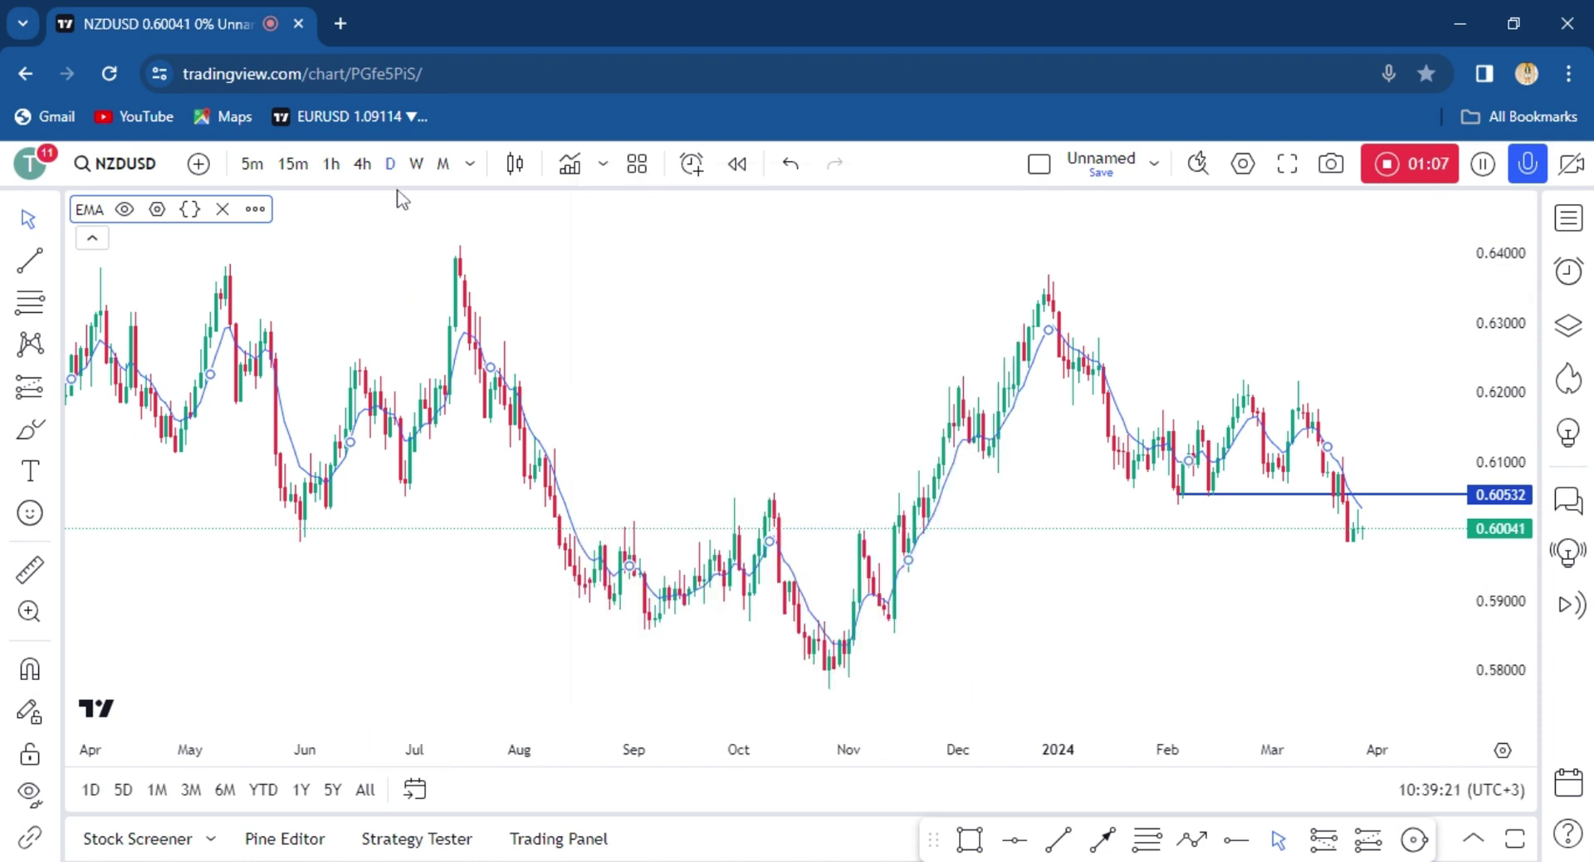
- Search 'ex' and add a second Moving Average Exponential to the chart
left_click(572, 170)
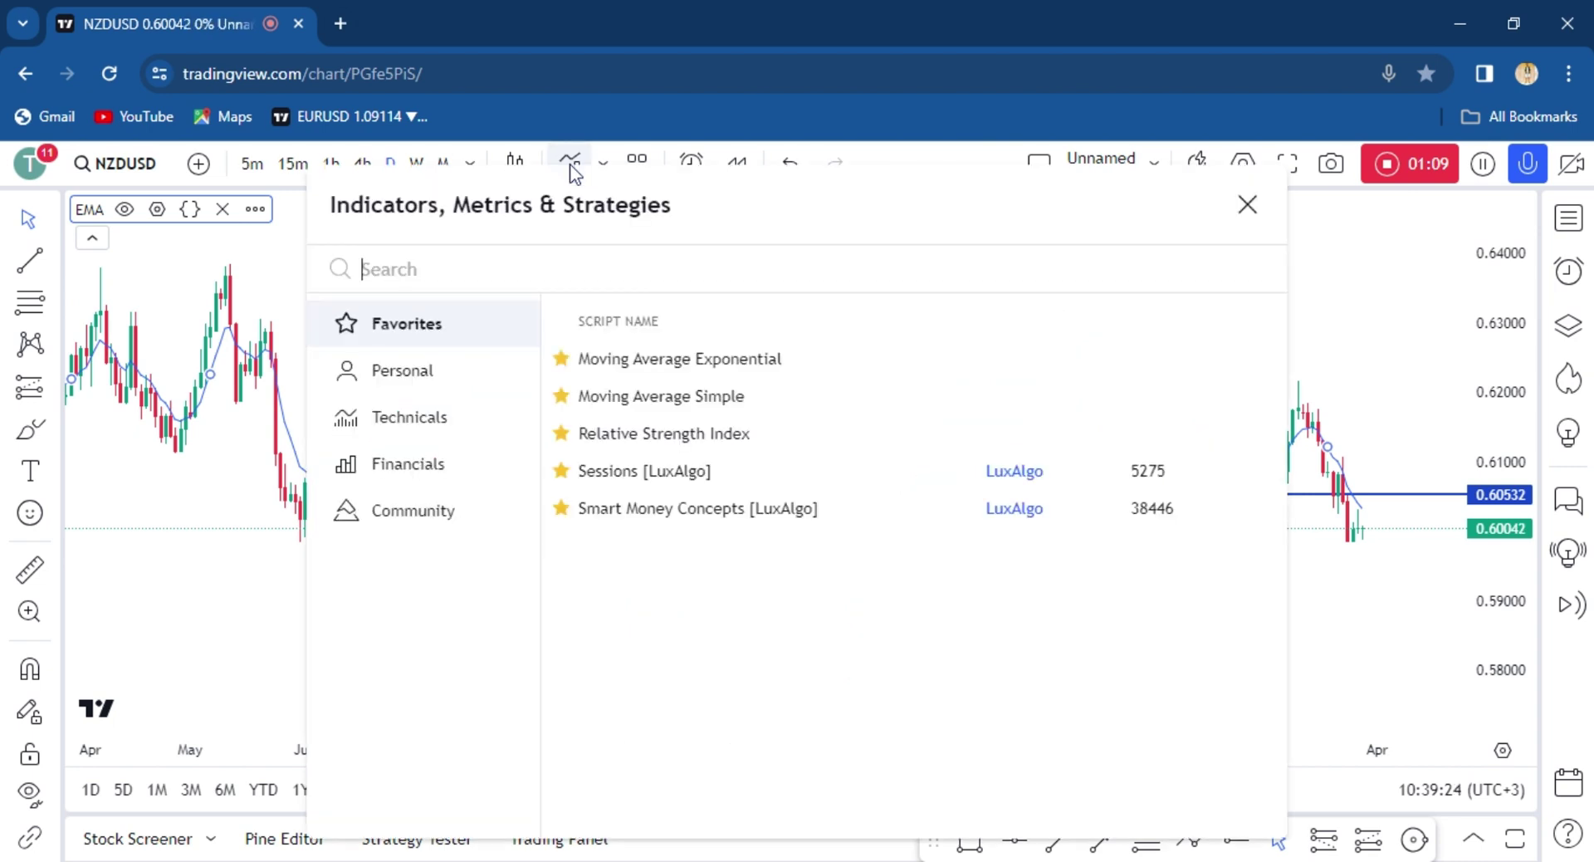
type("ex")
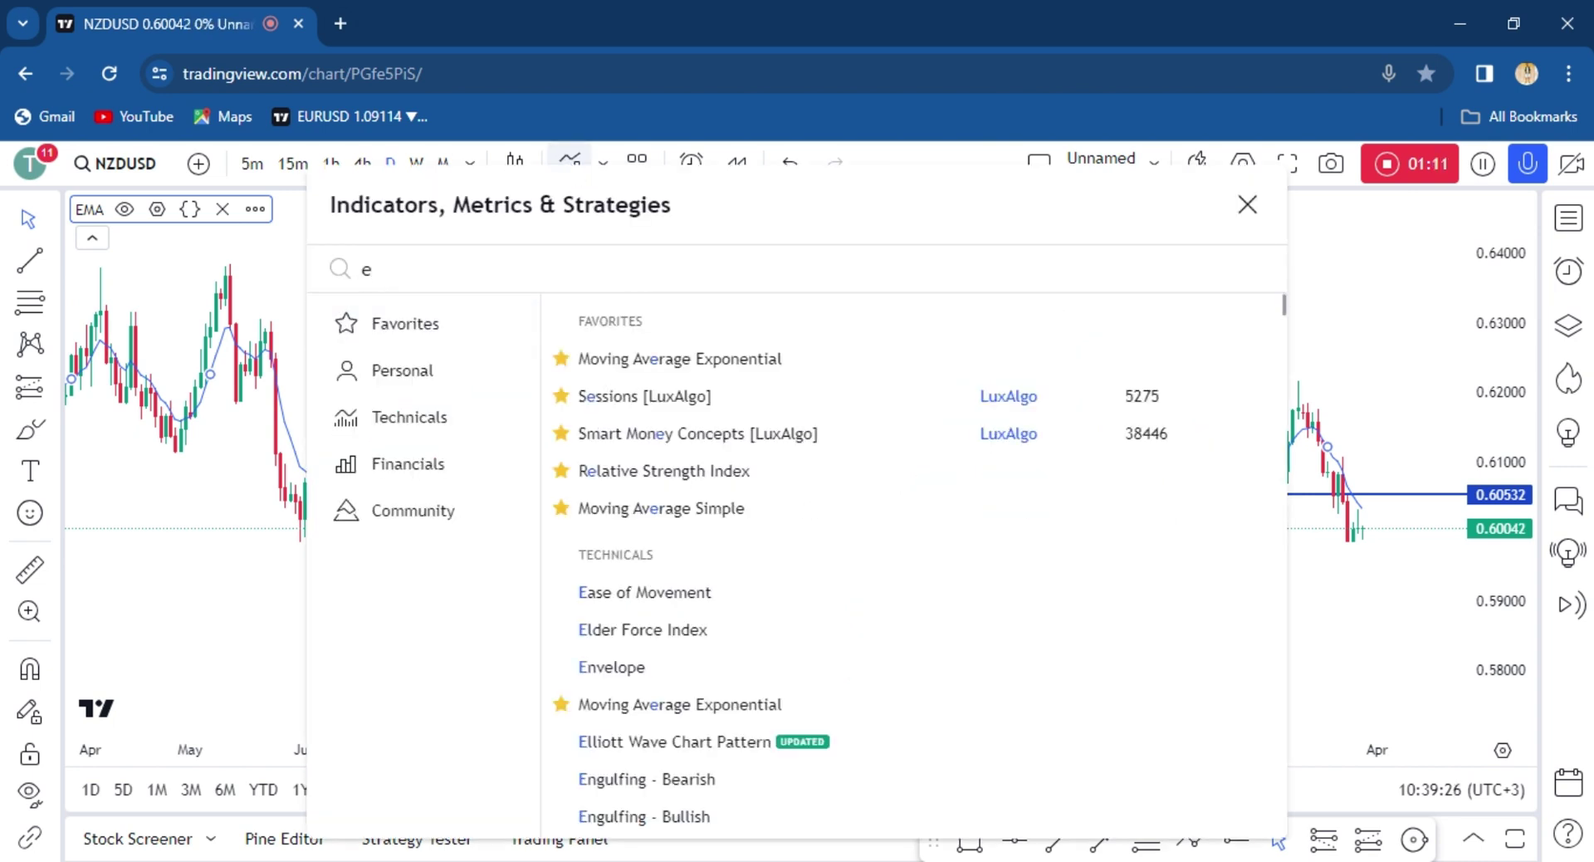
left_click(688, 365)
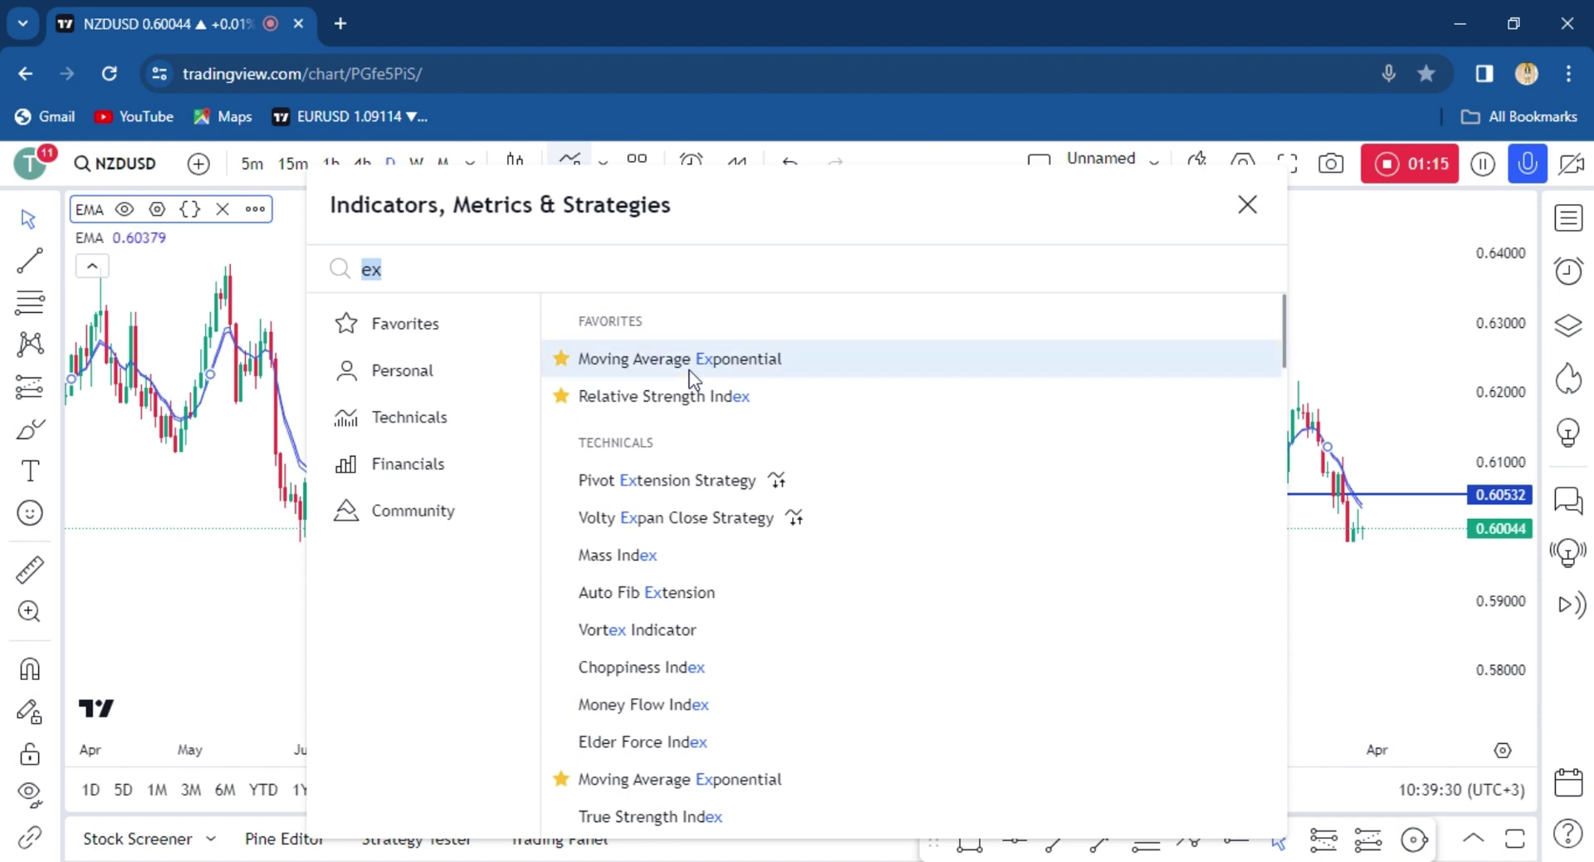
- Review the new EMA's input values in its settings, then close them
left_click(156, 212)
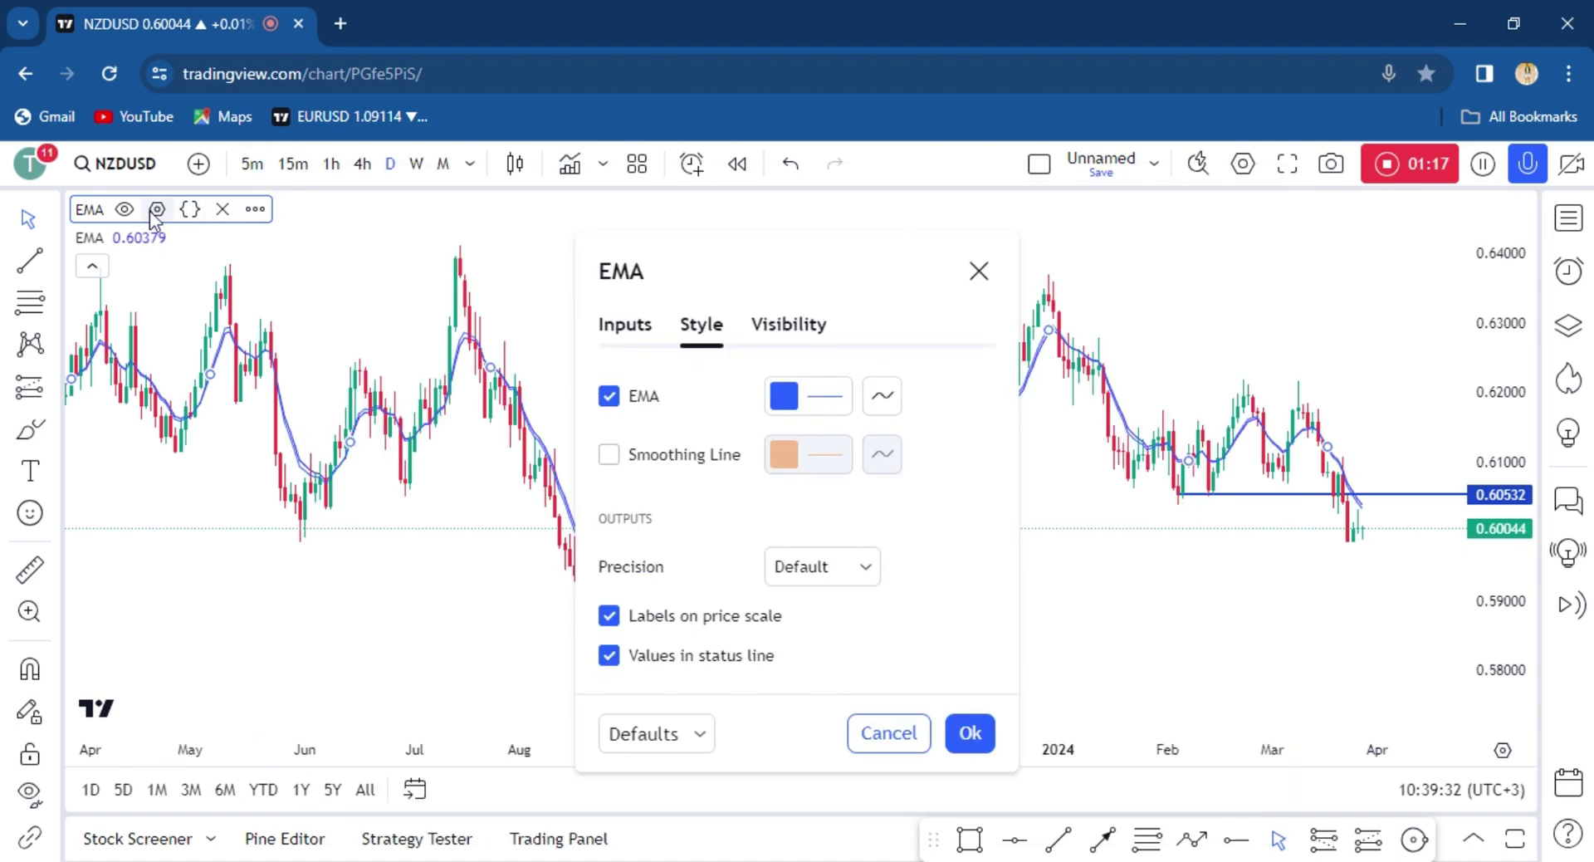
left_click(616, 326)
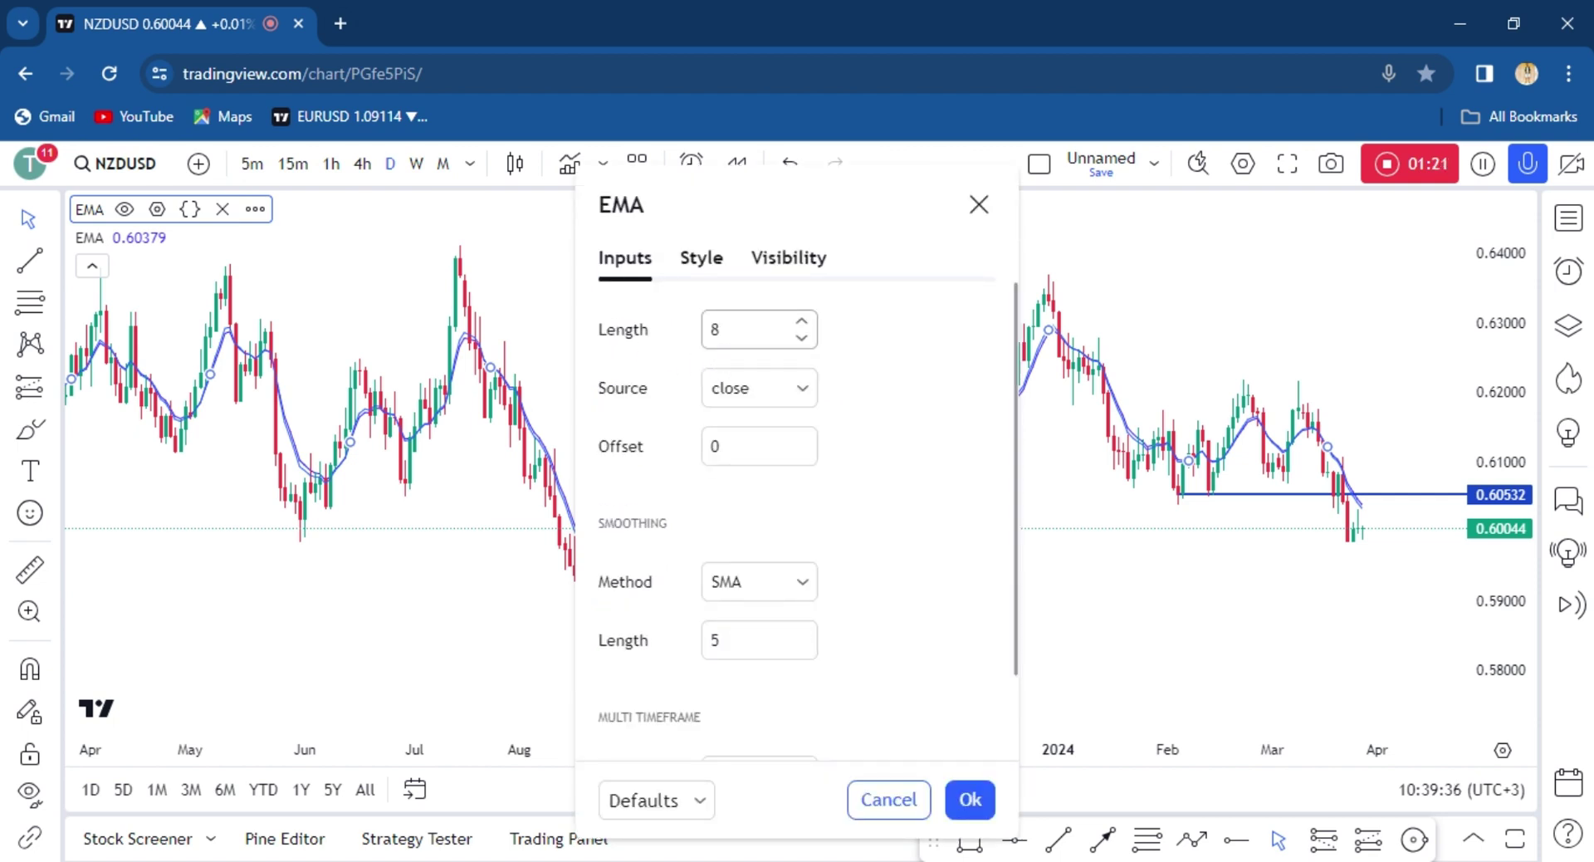
key("Escape")
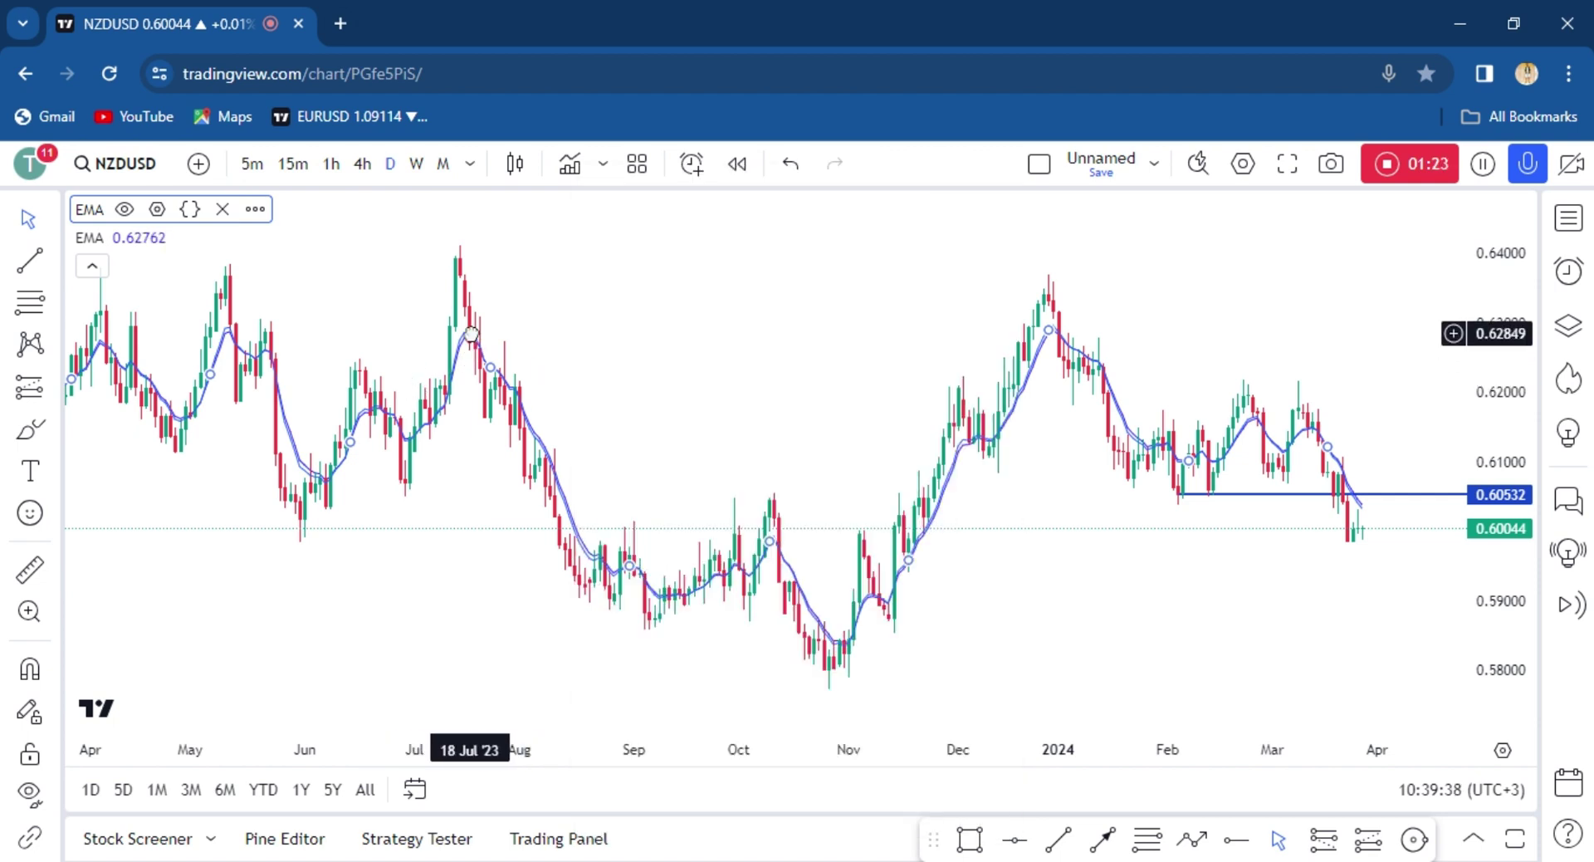
double_click(471, 334)
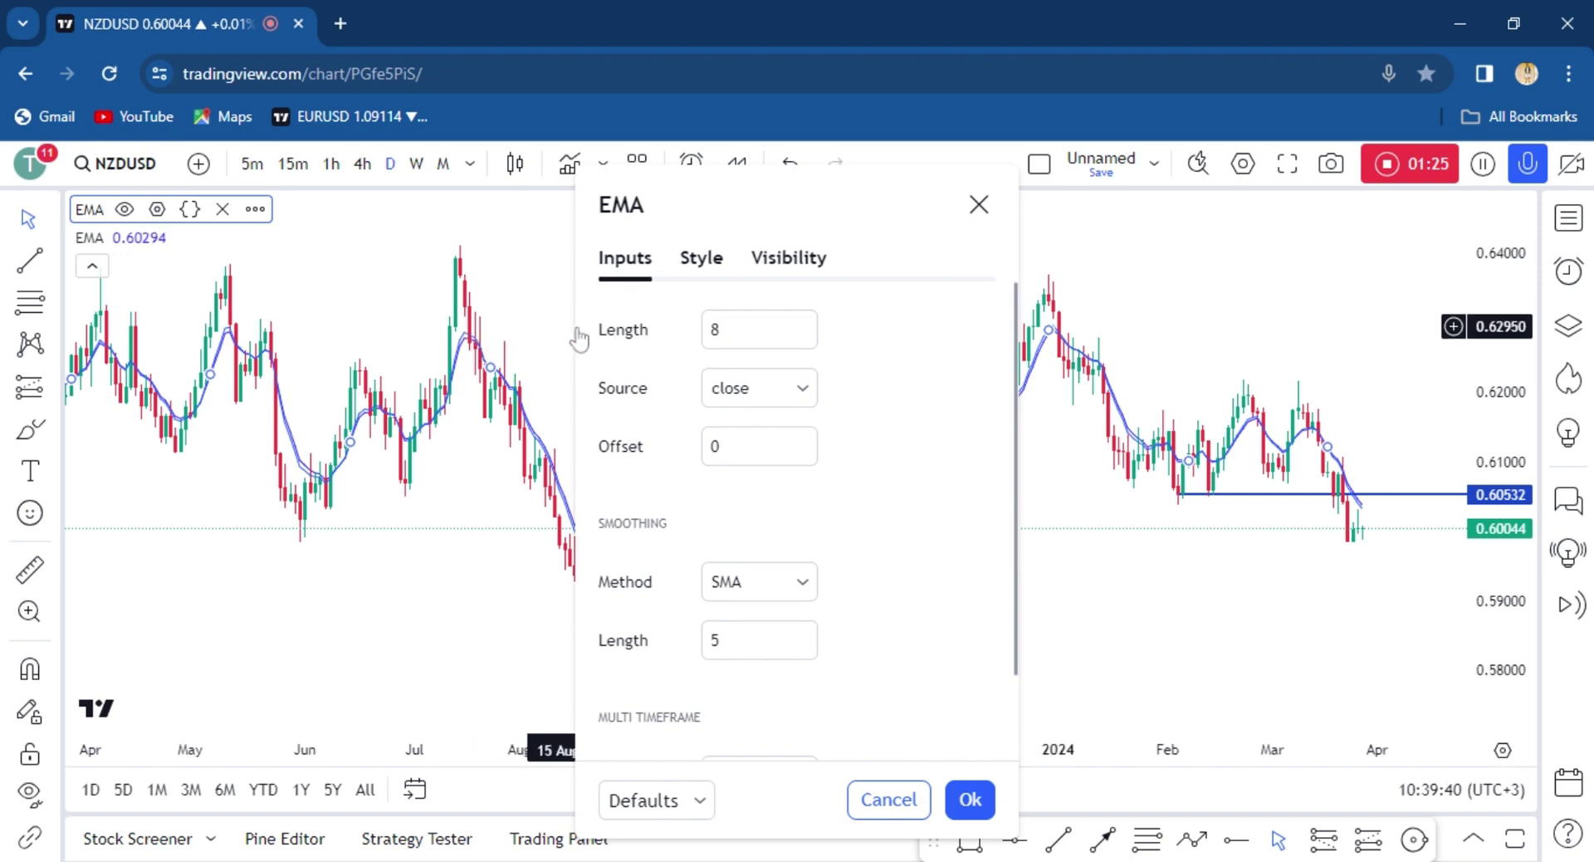
key("Escape")
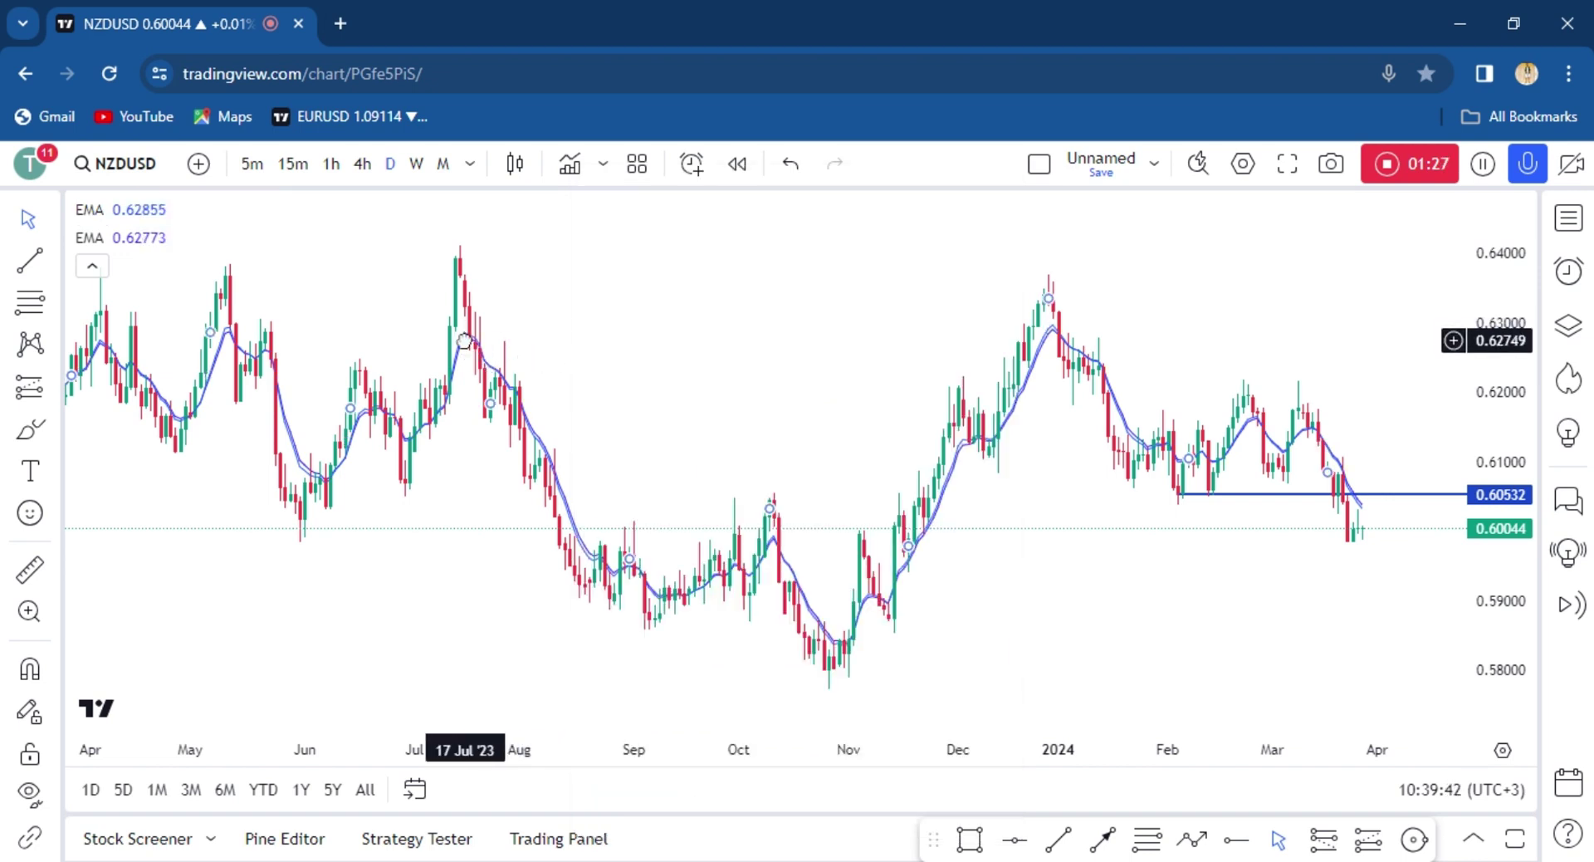
- Open Chart settings and the Data Window showing both EMAs at 0.60328 and 0.60379
double_click(464, 340)
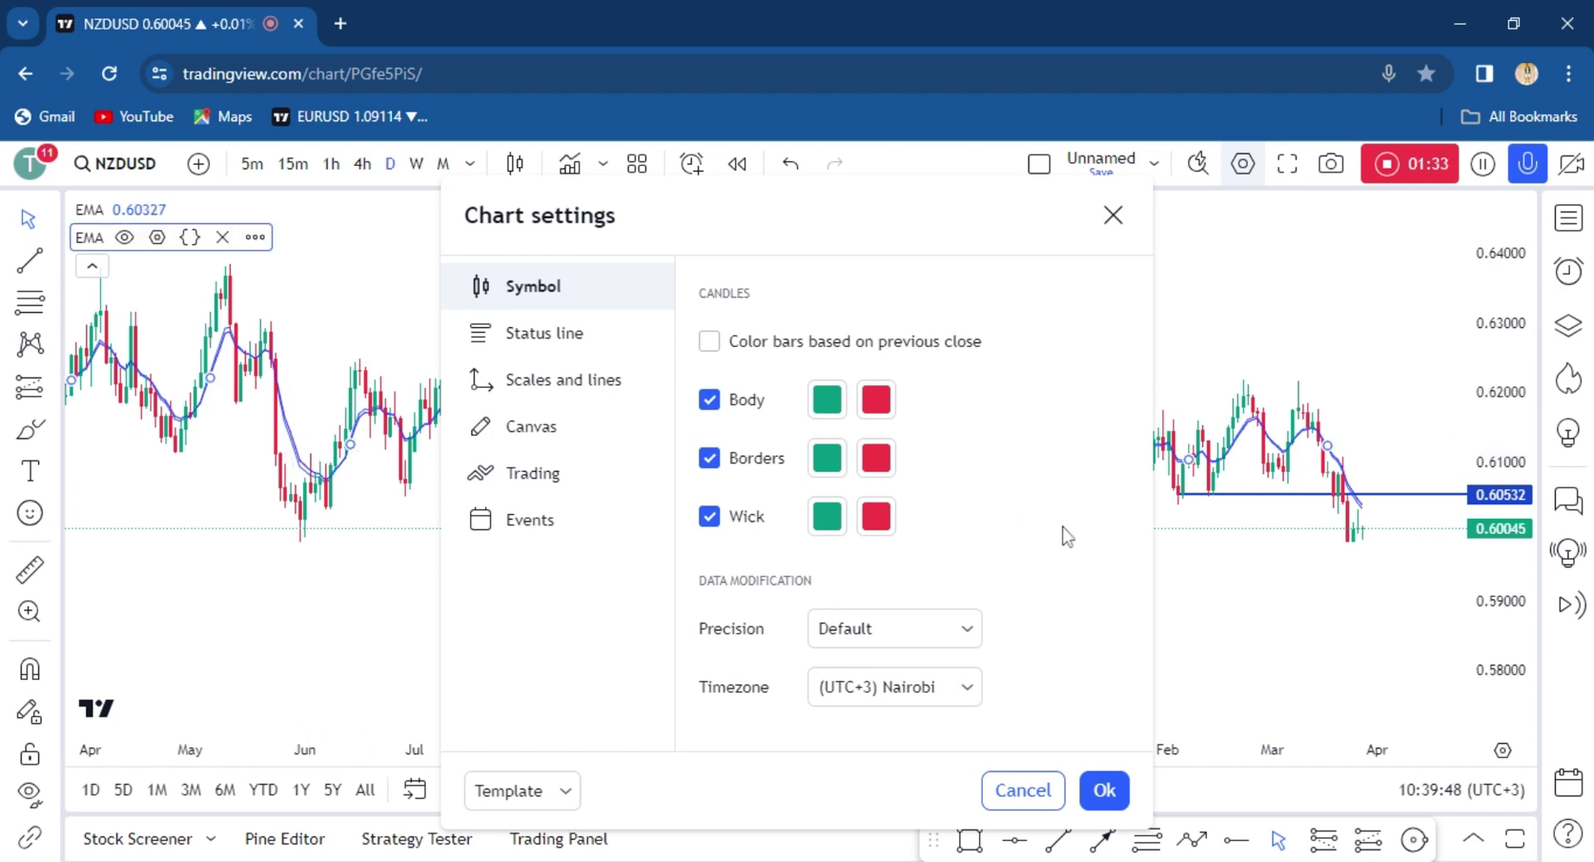
left_click(1570, 334)
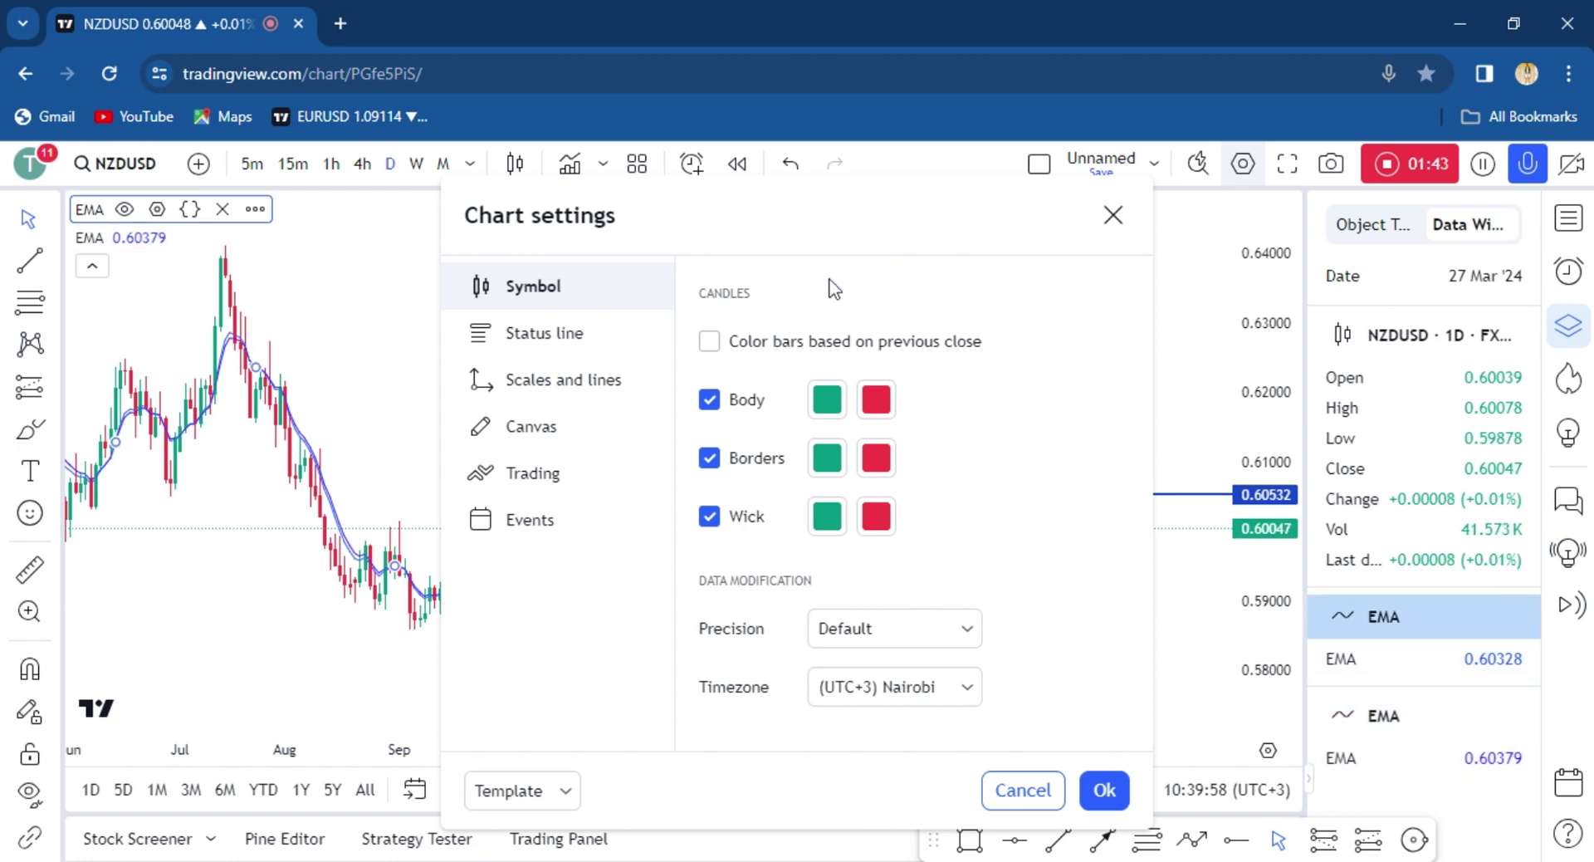
- Set the second EMA's Length to 20
left_click(157, 208)
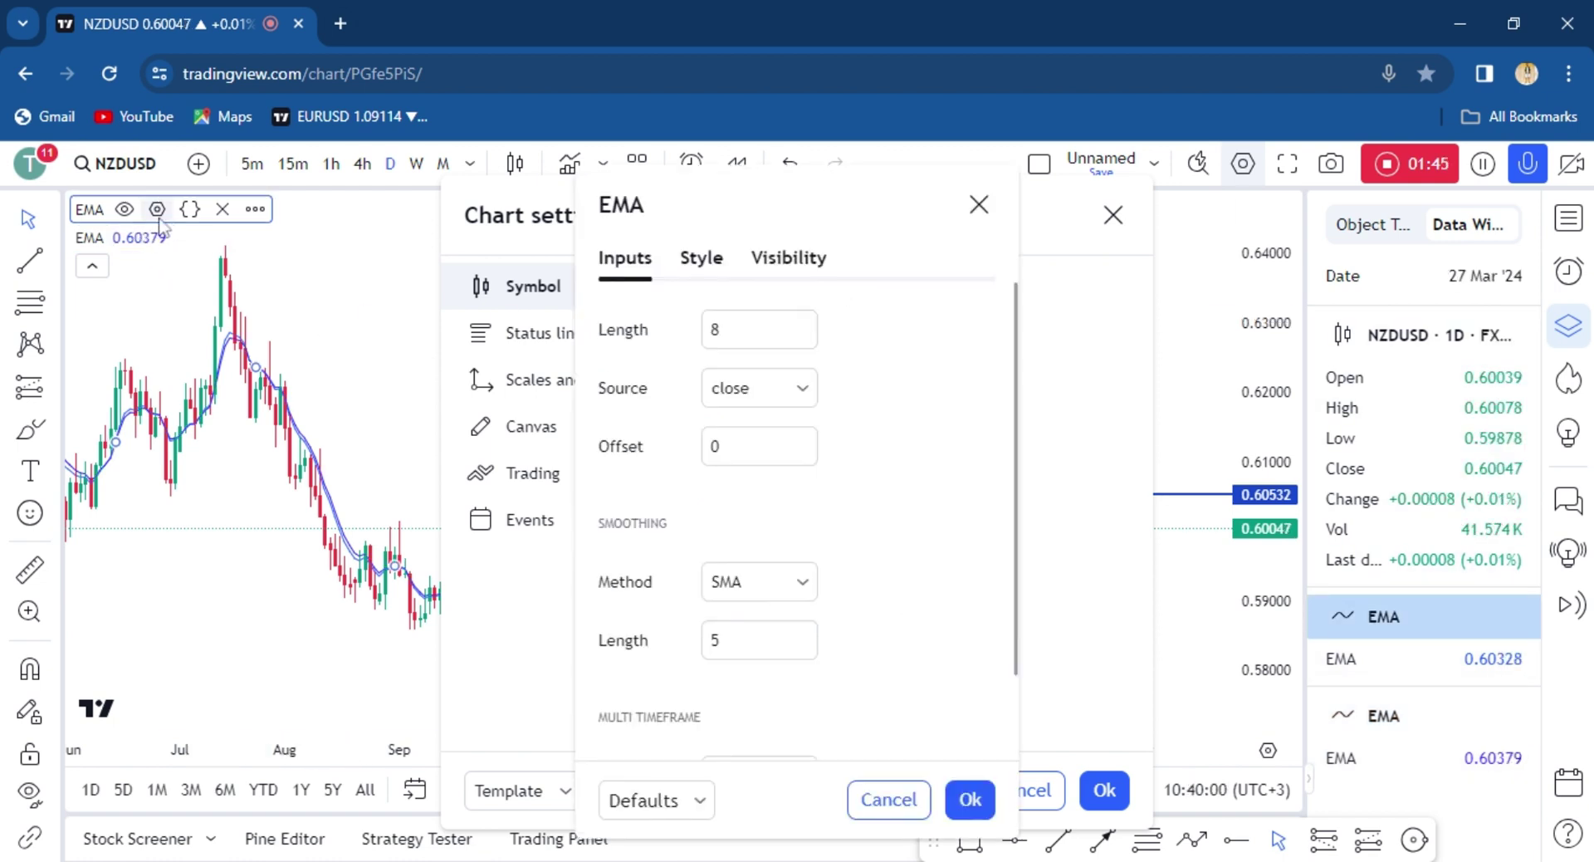
left_click(715, 329)
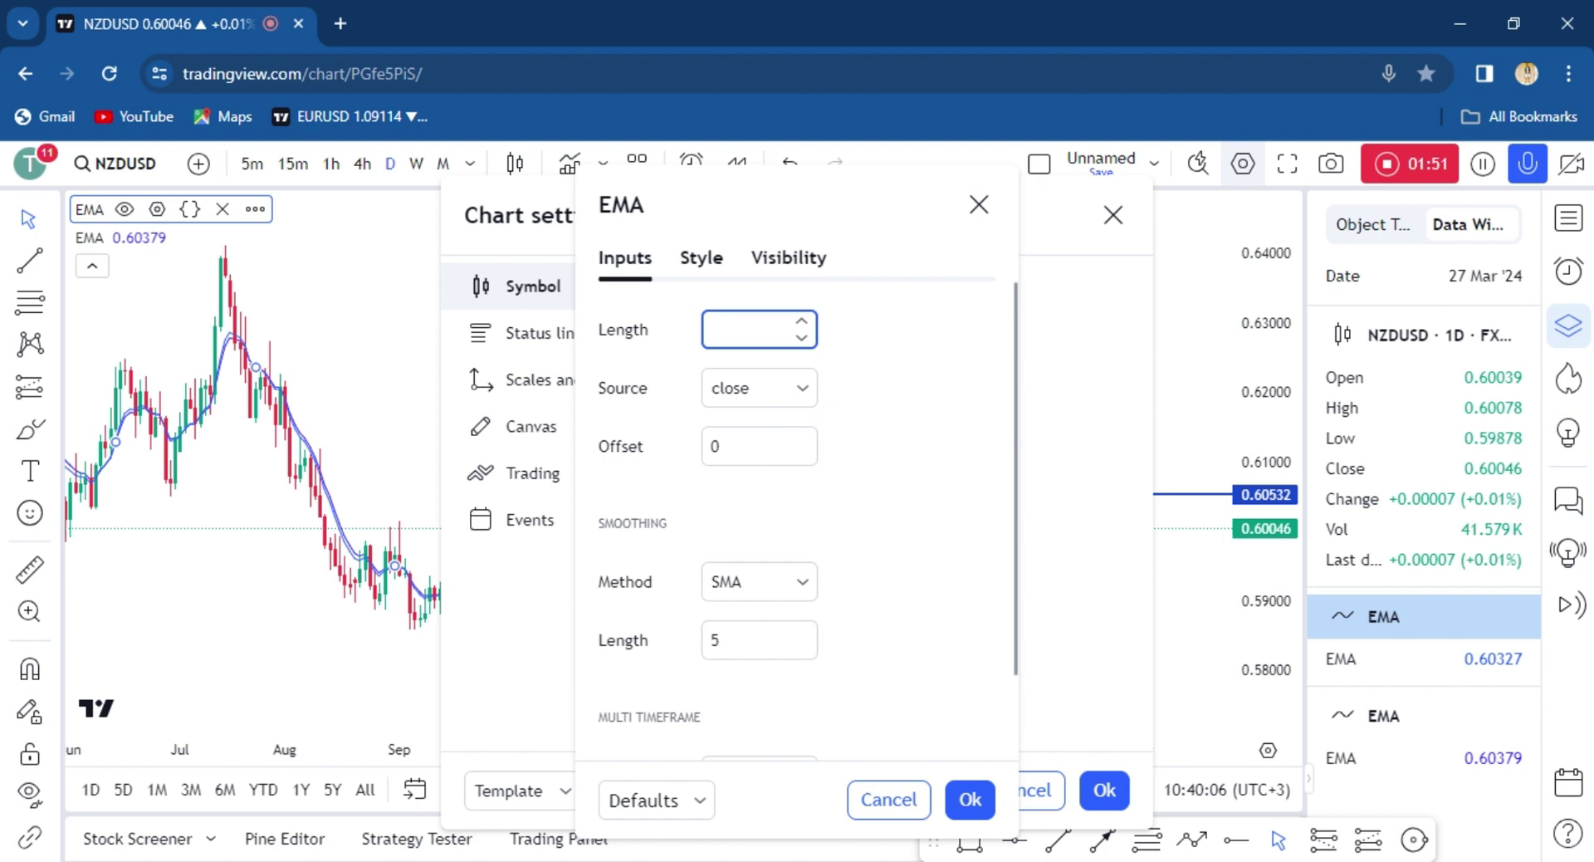
type("20")
left_click(711, 262)
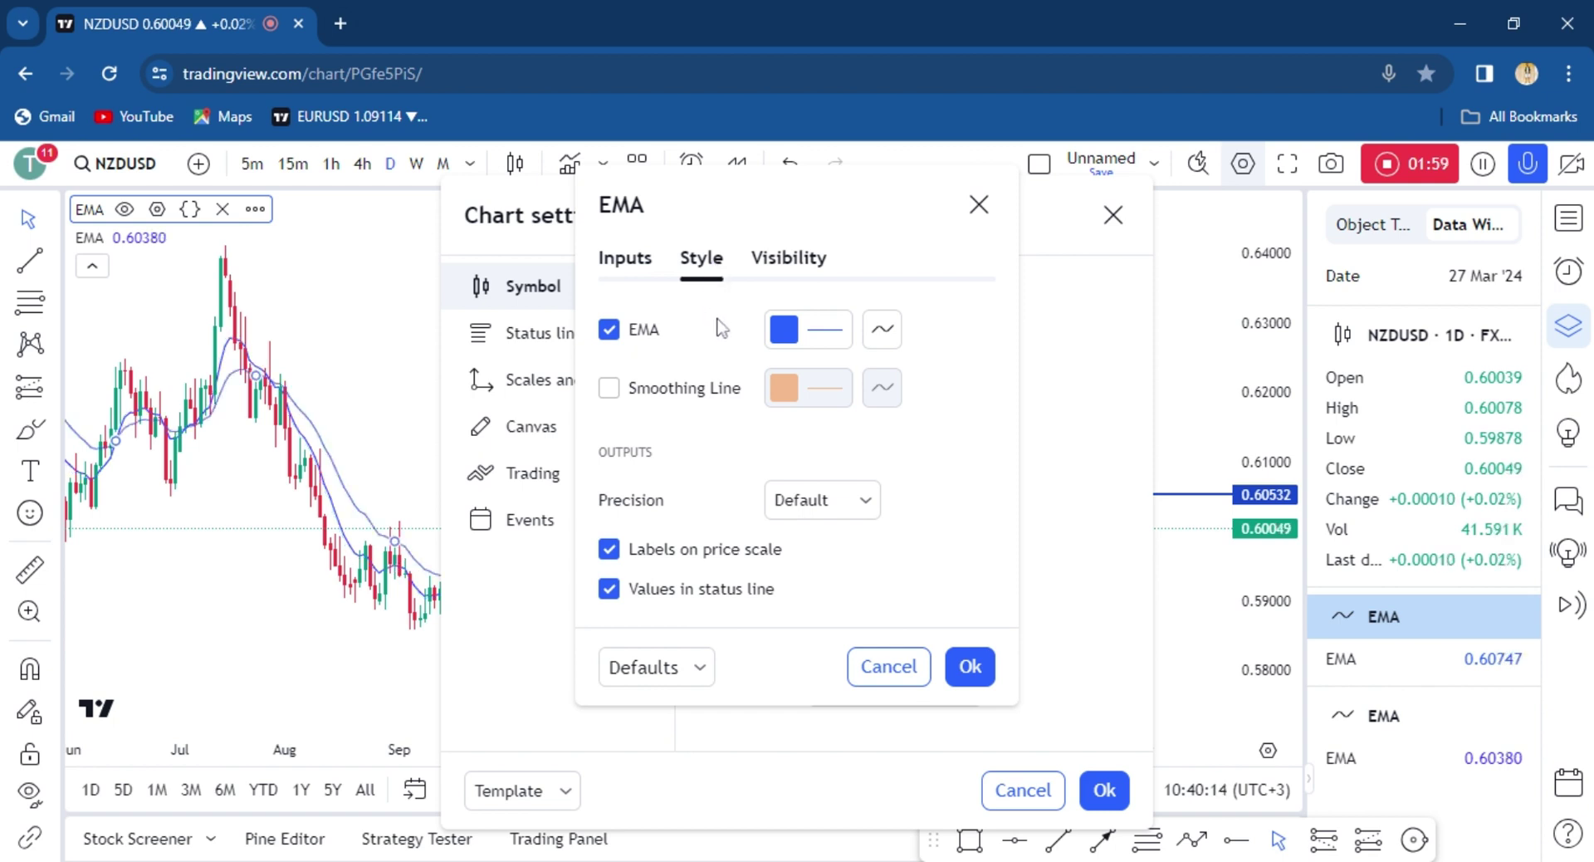
- Colour the 20-length EMA line red and apply the change
left_click(793, 335)
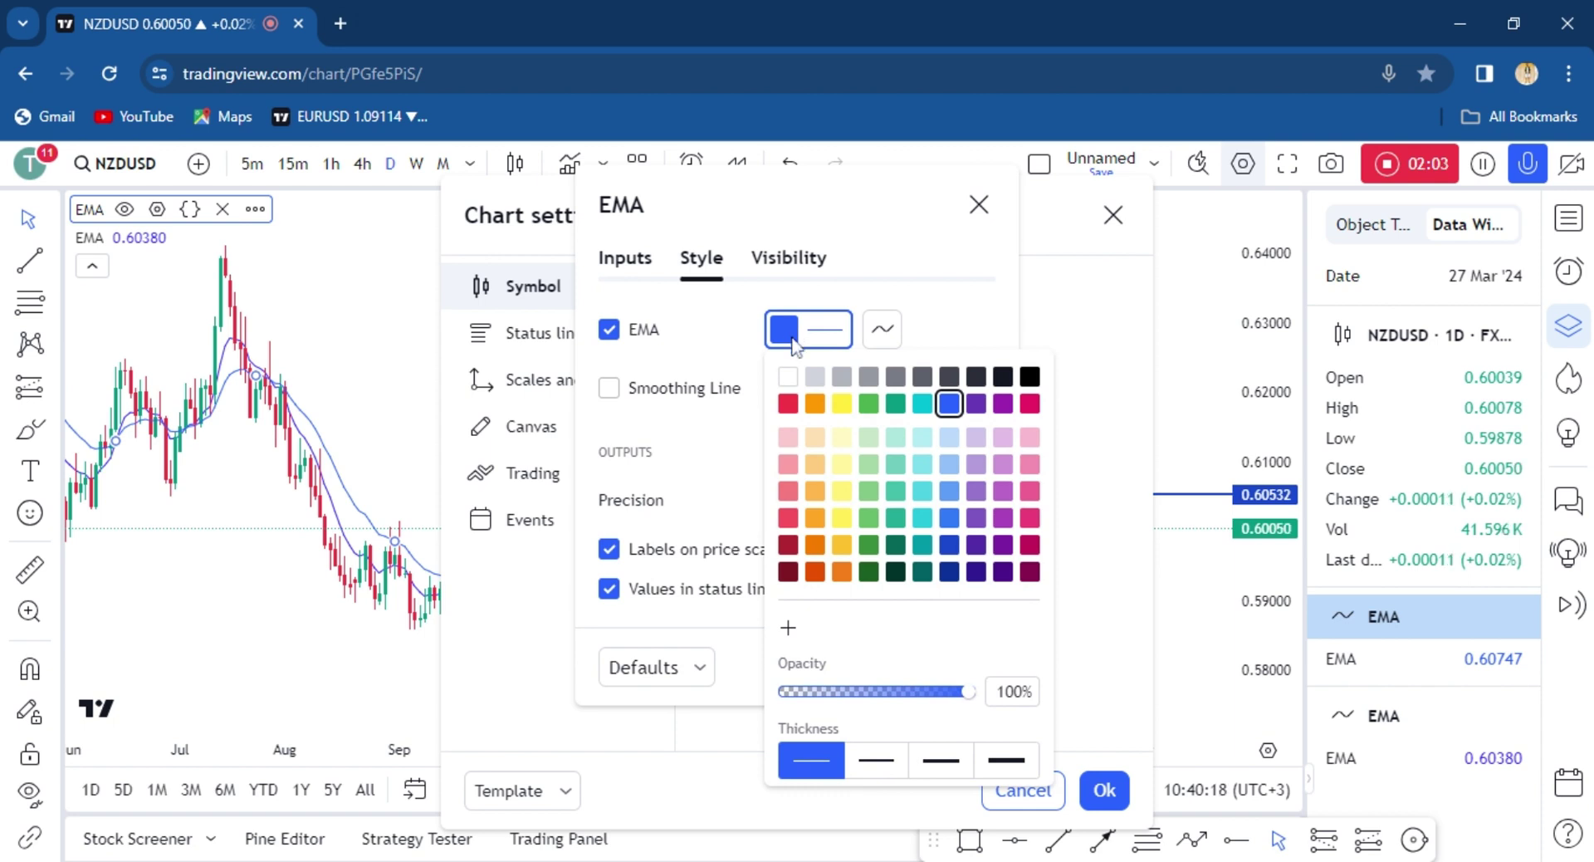
left_click(787, 404)
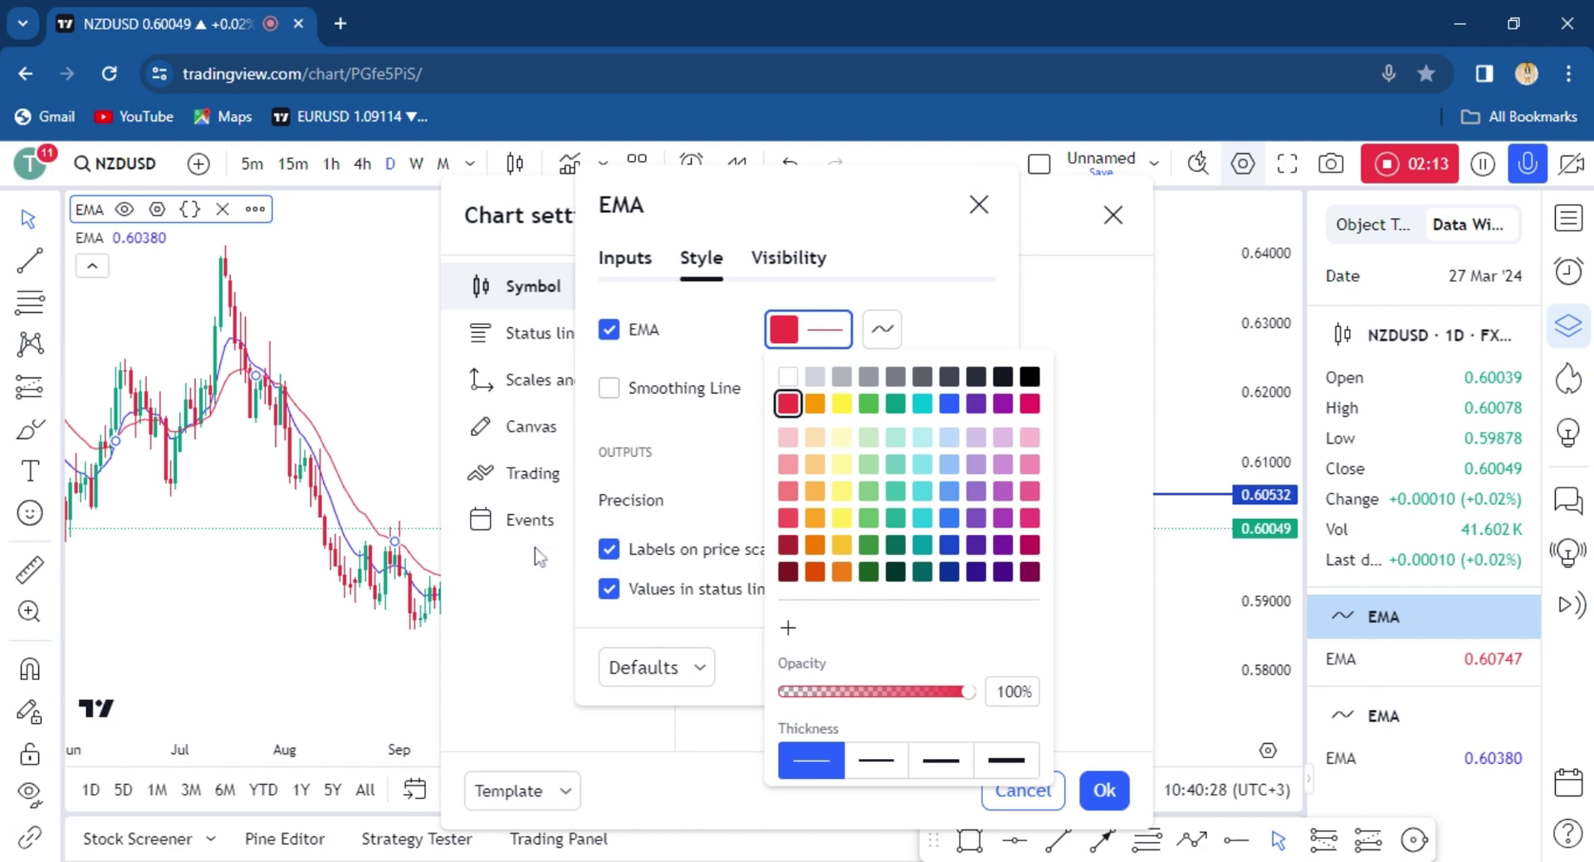
left_click(1100, 788)
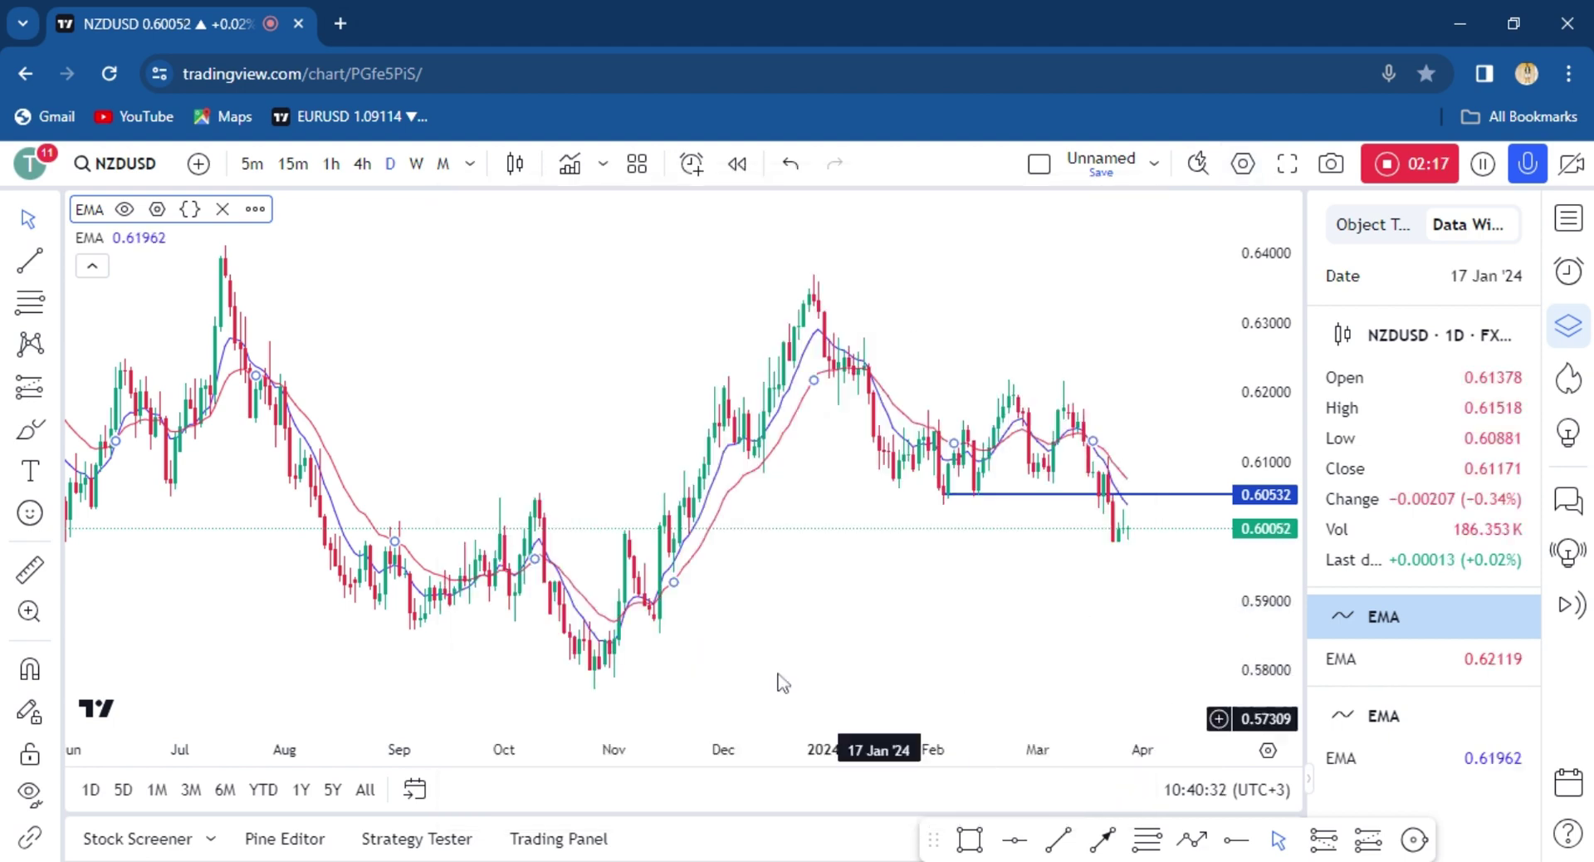
- Search 'dire' and add the Directional Movement Index pane below the price chart
left_click(568, 467)
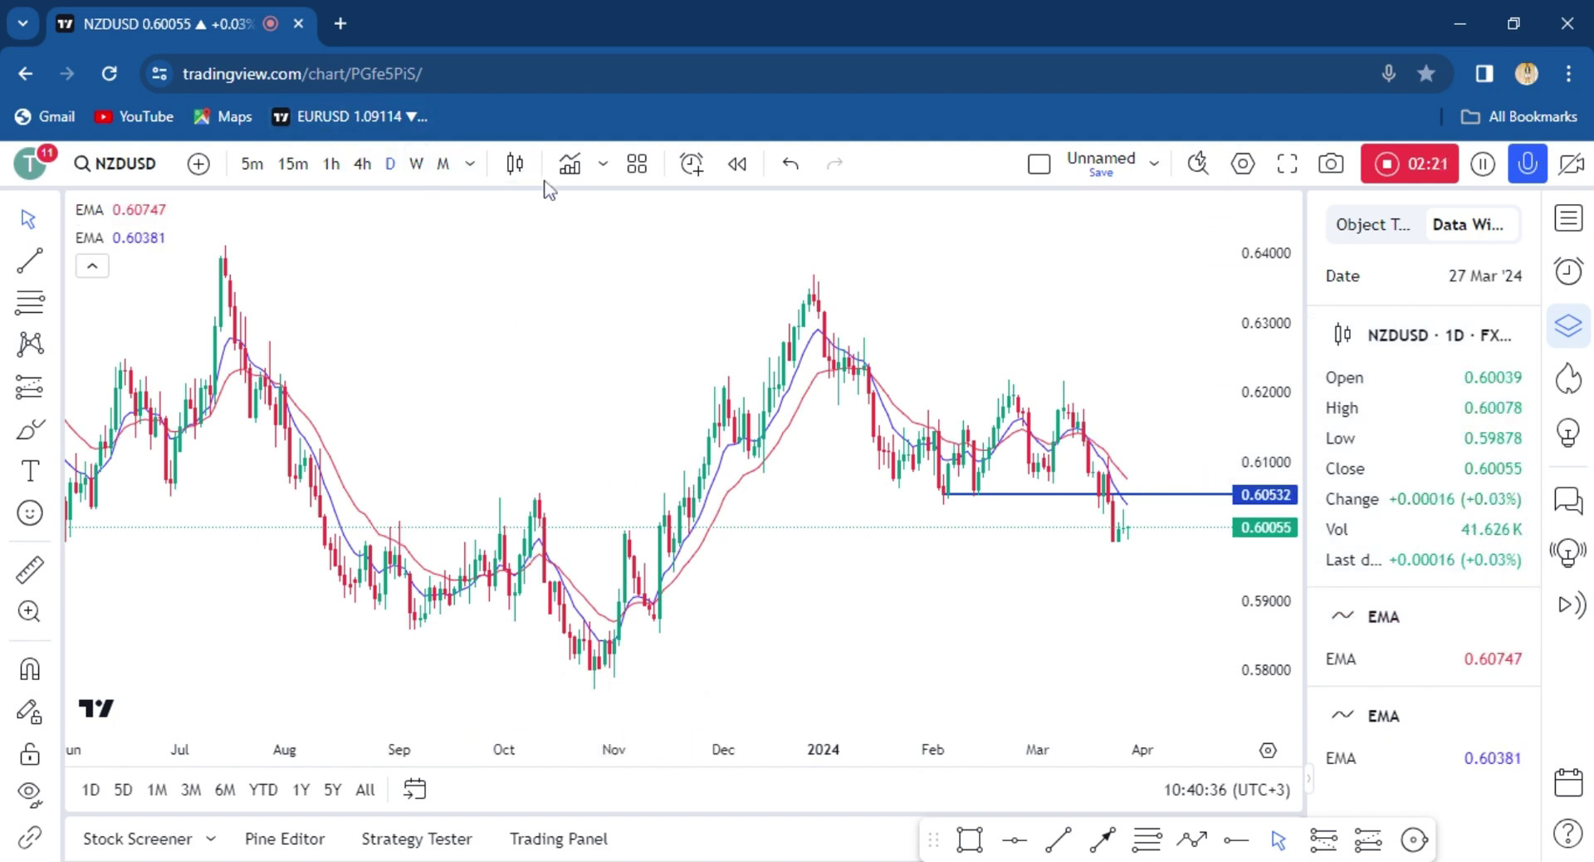
left_click(572, 163)
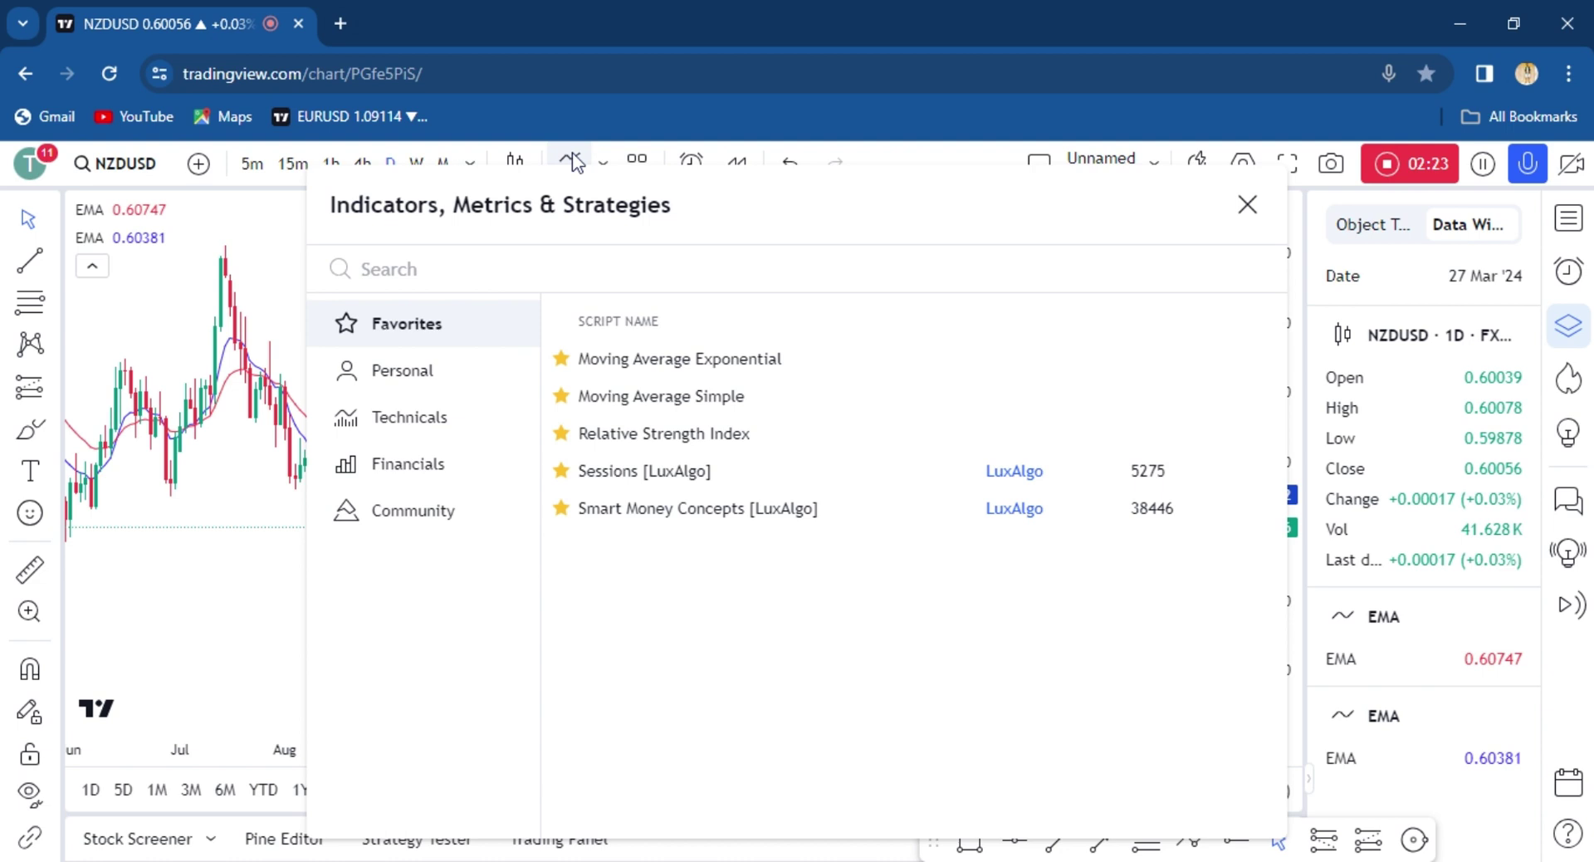
type("d")
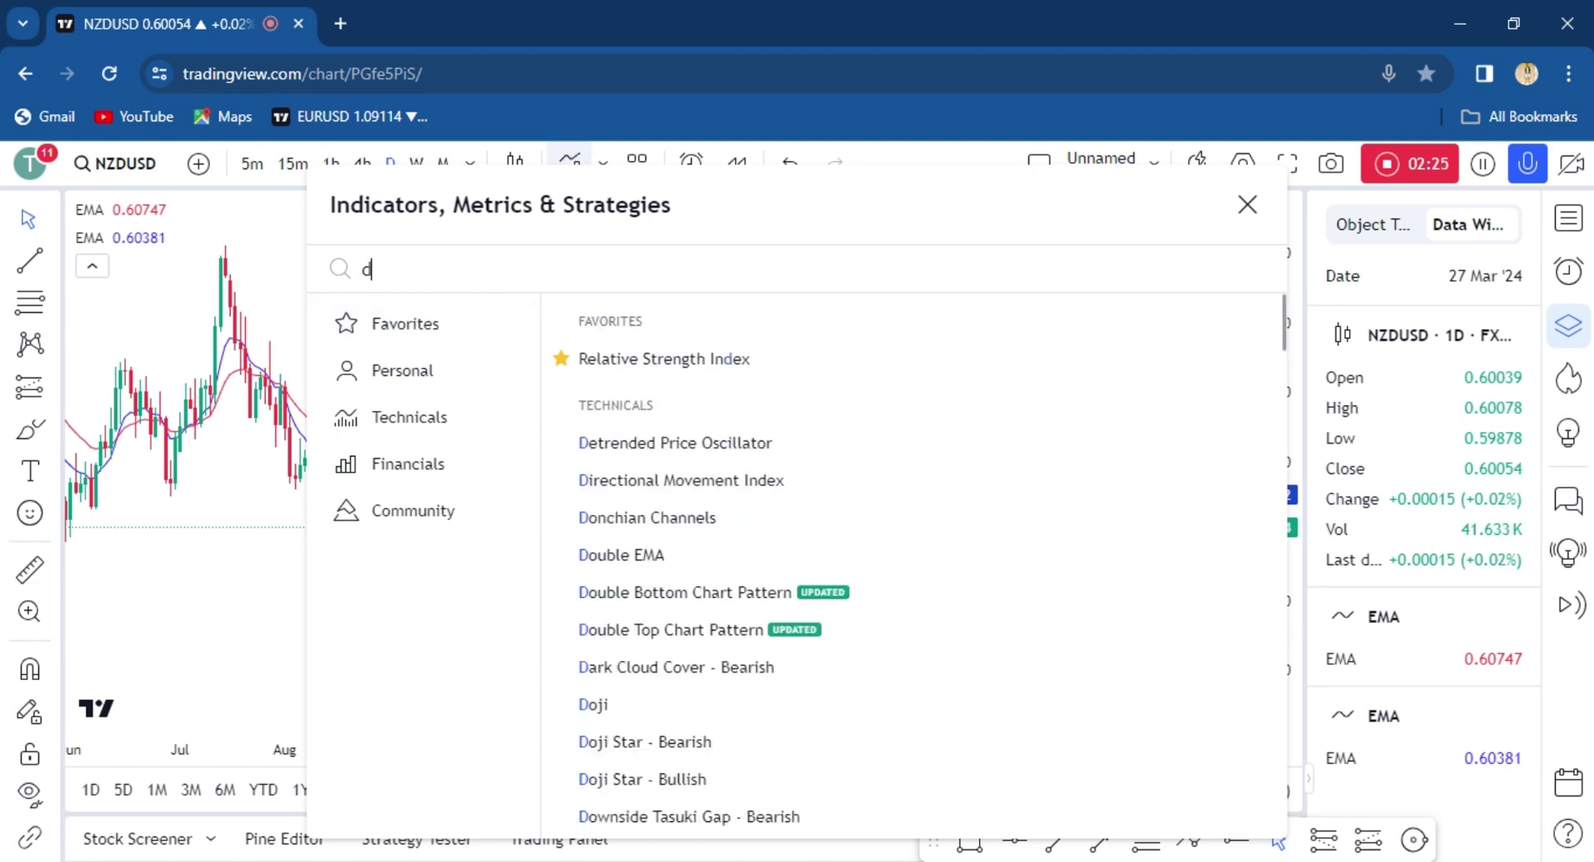
type("ire")
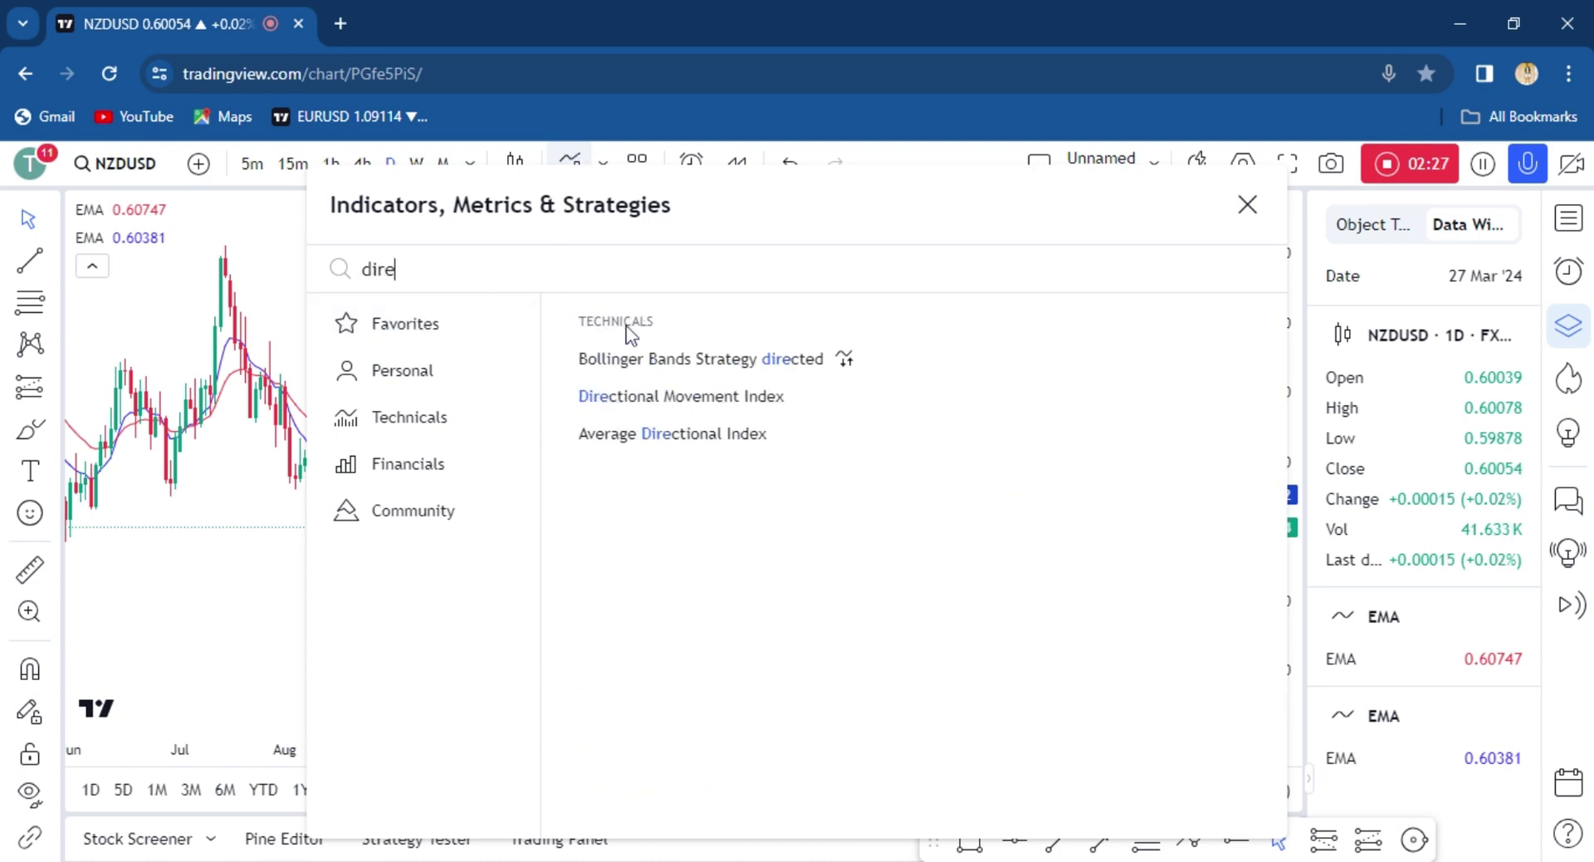
left_click(681, 396)
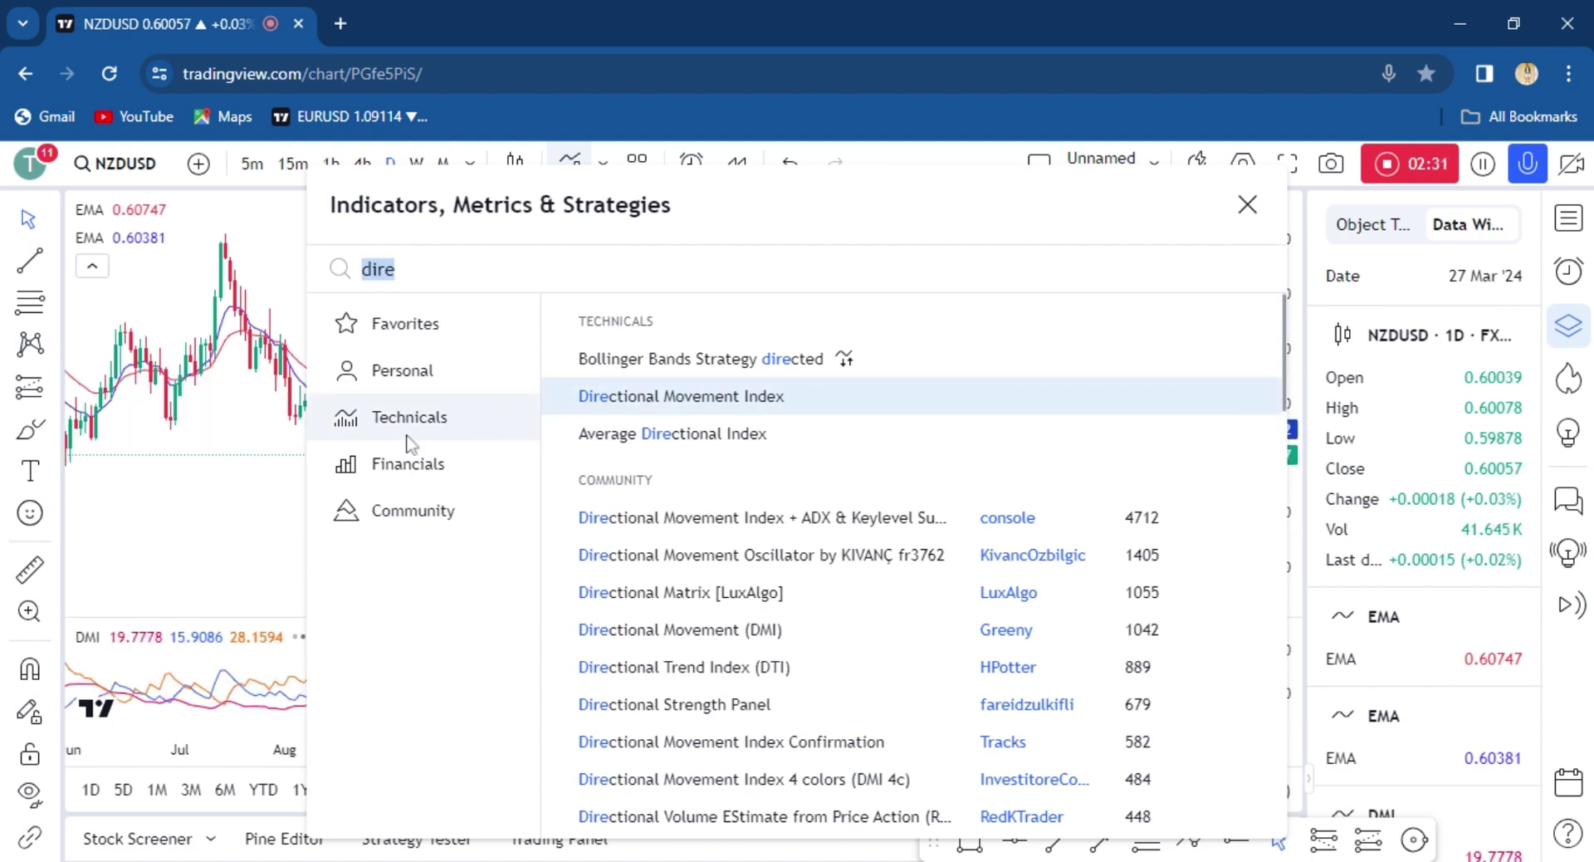
- Hide the ADX line in the DMI indicator's settings
left_click(262, 497)
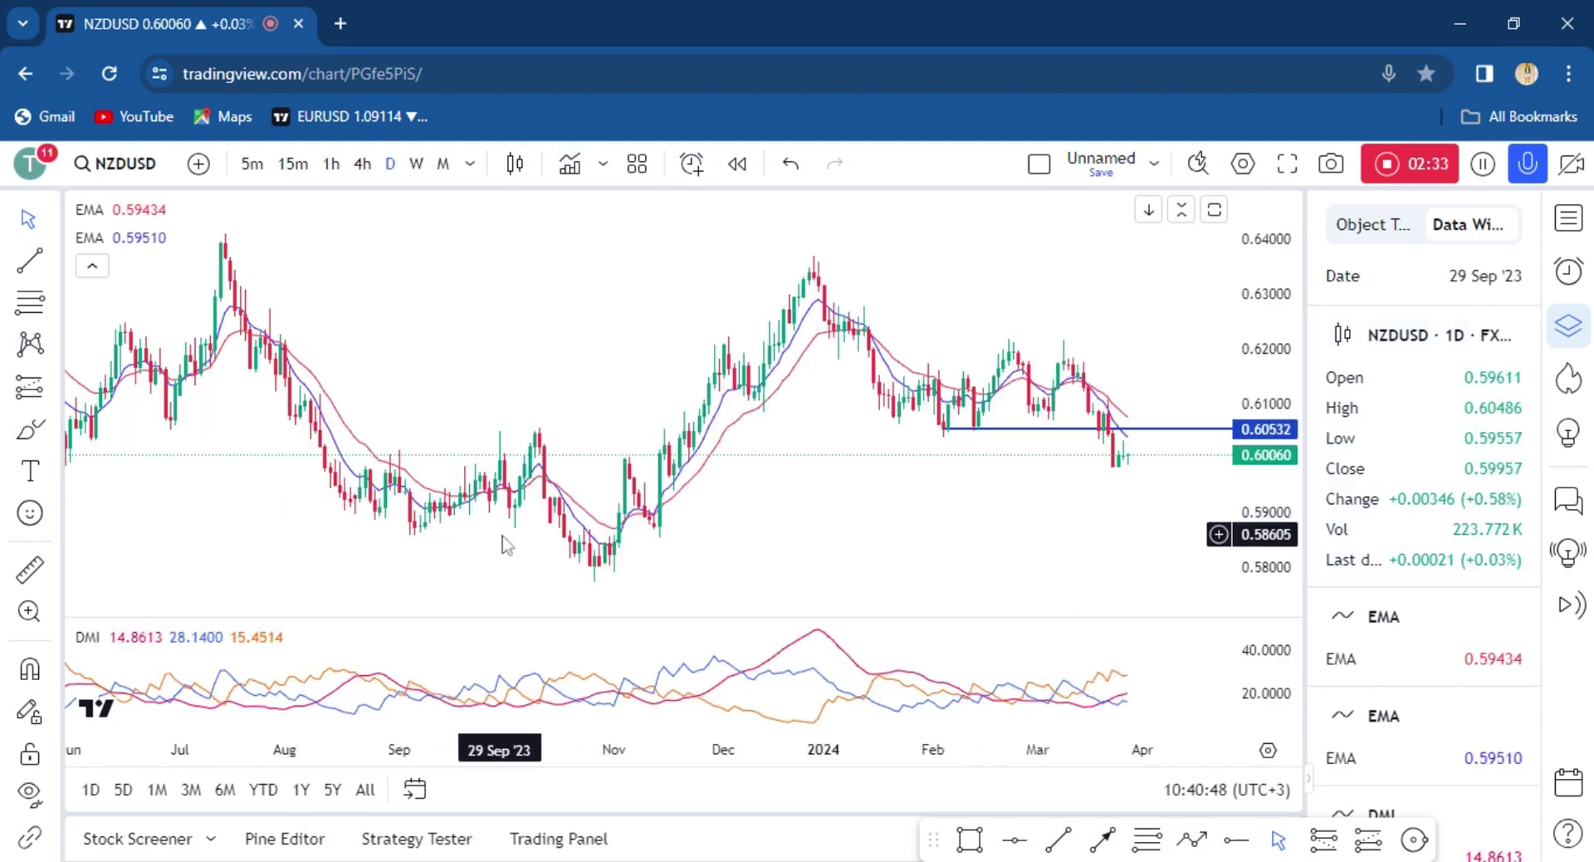
left_click_drag(491, 548, 651, 504)
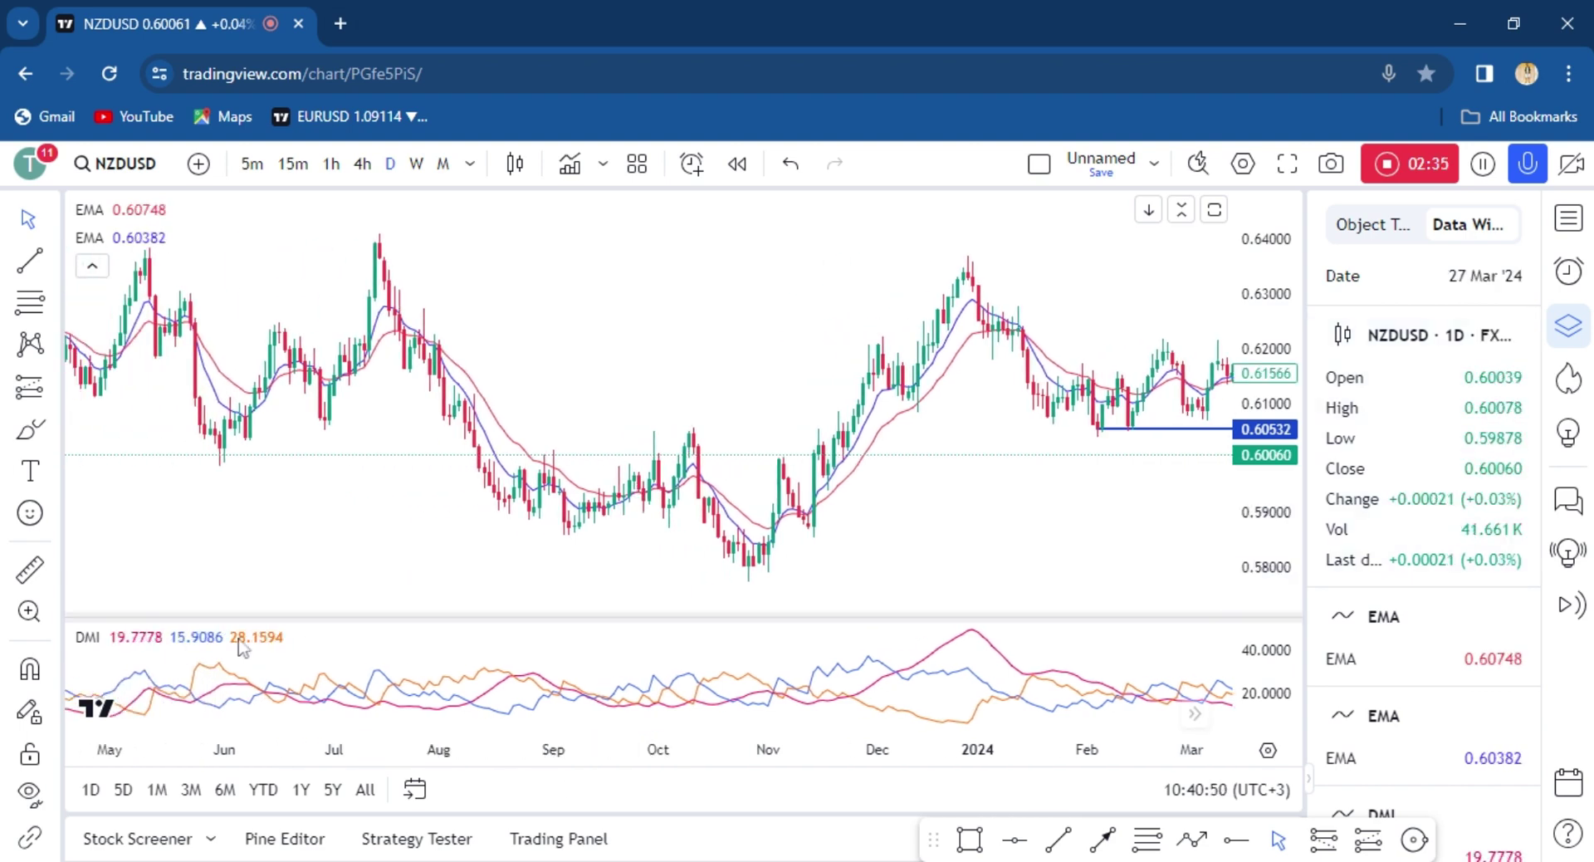
left_click(196, 684)
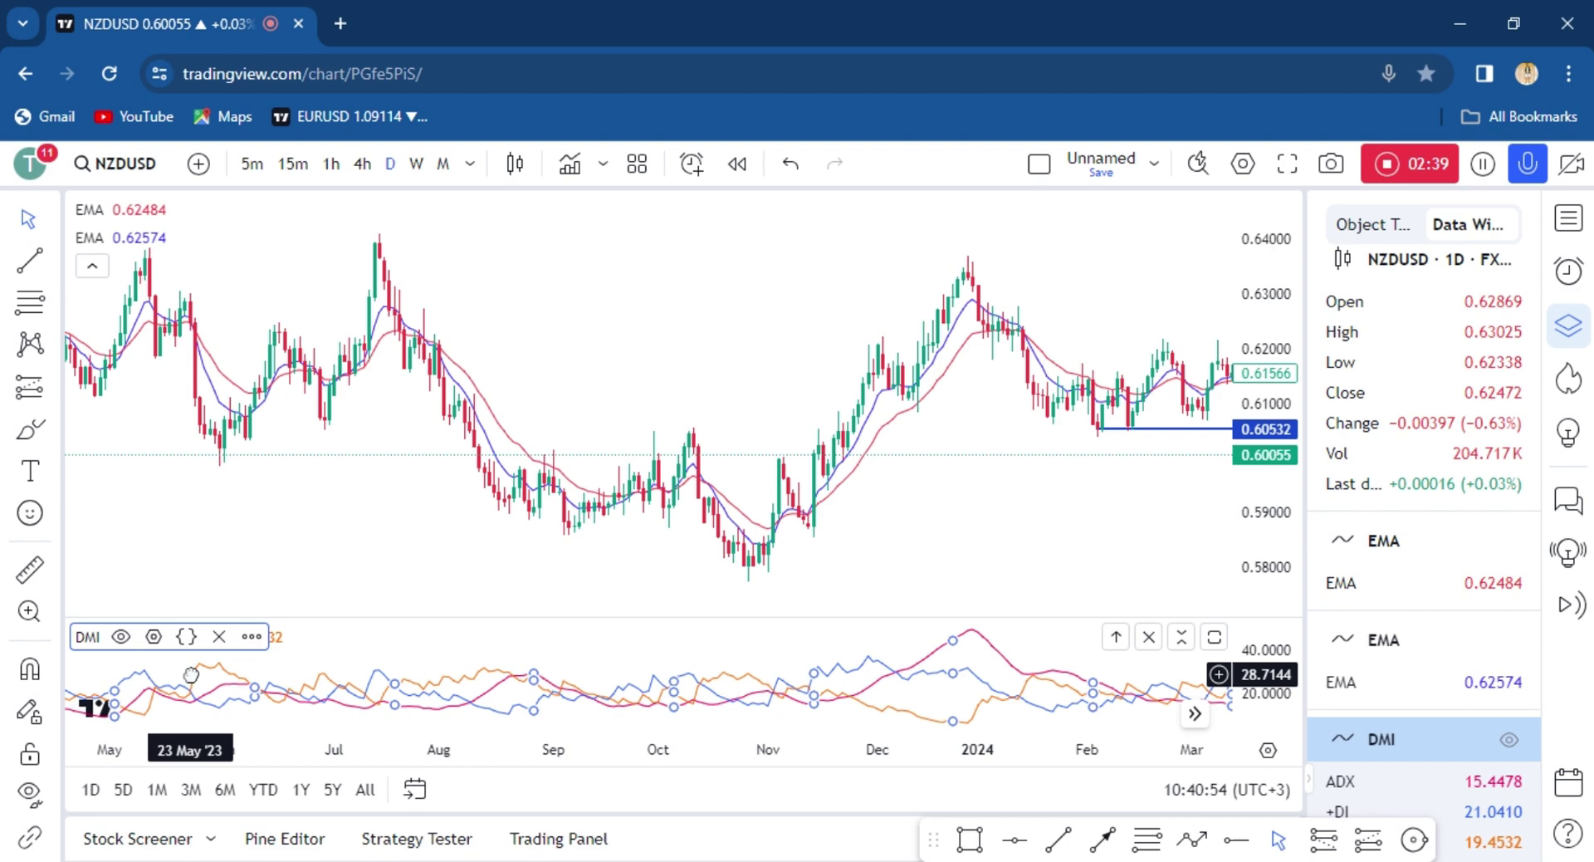
left_click(156, 639)
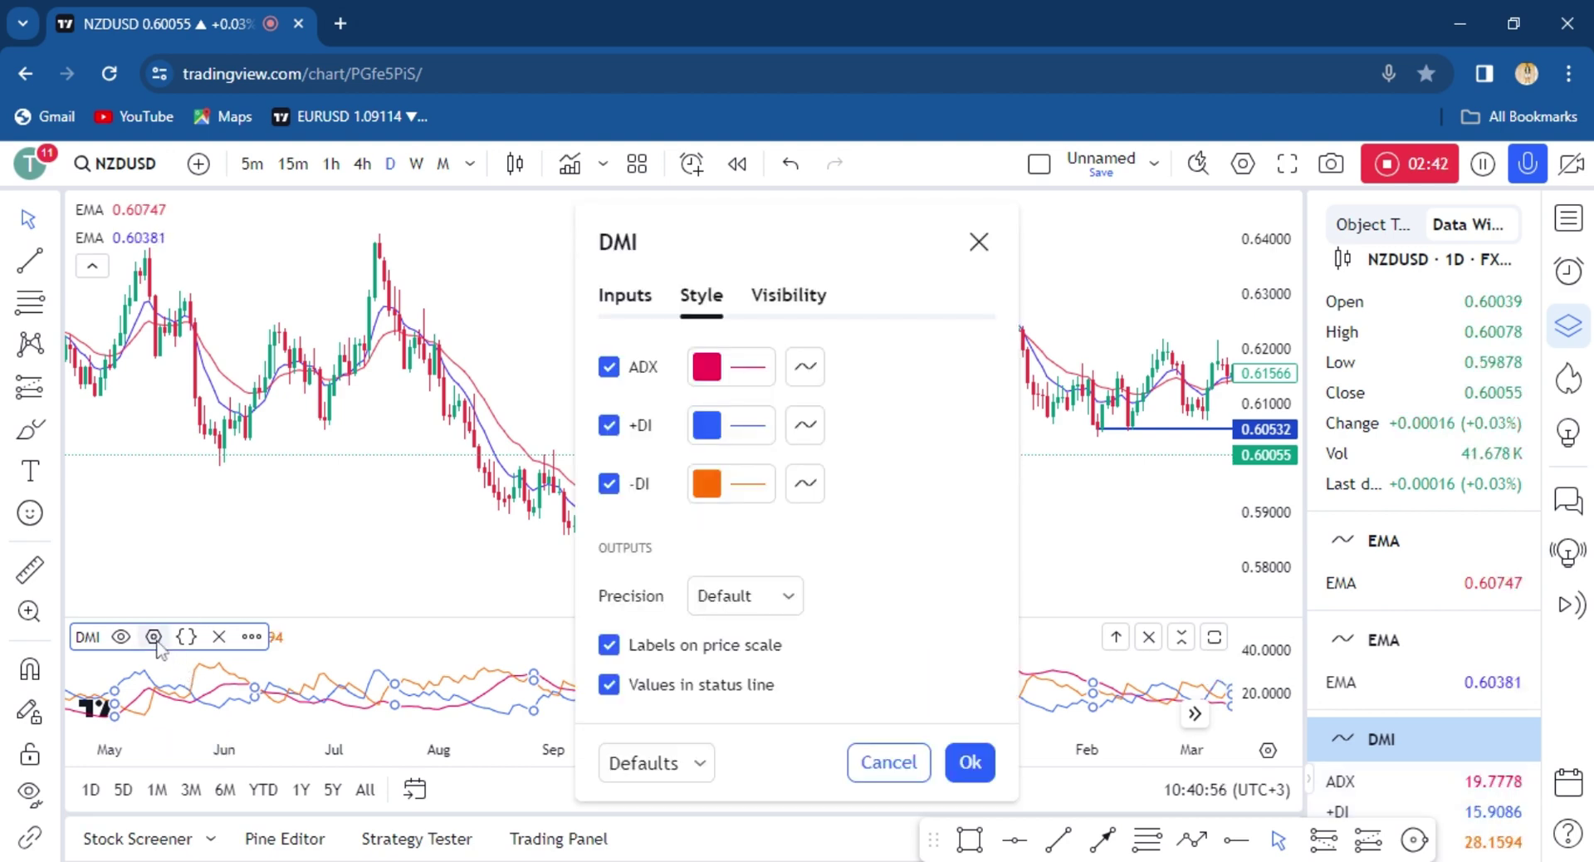
left_click(609, 368)
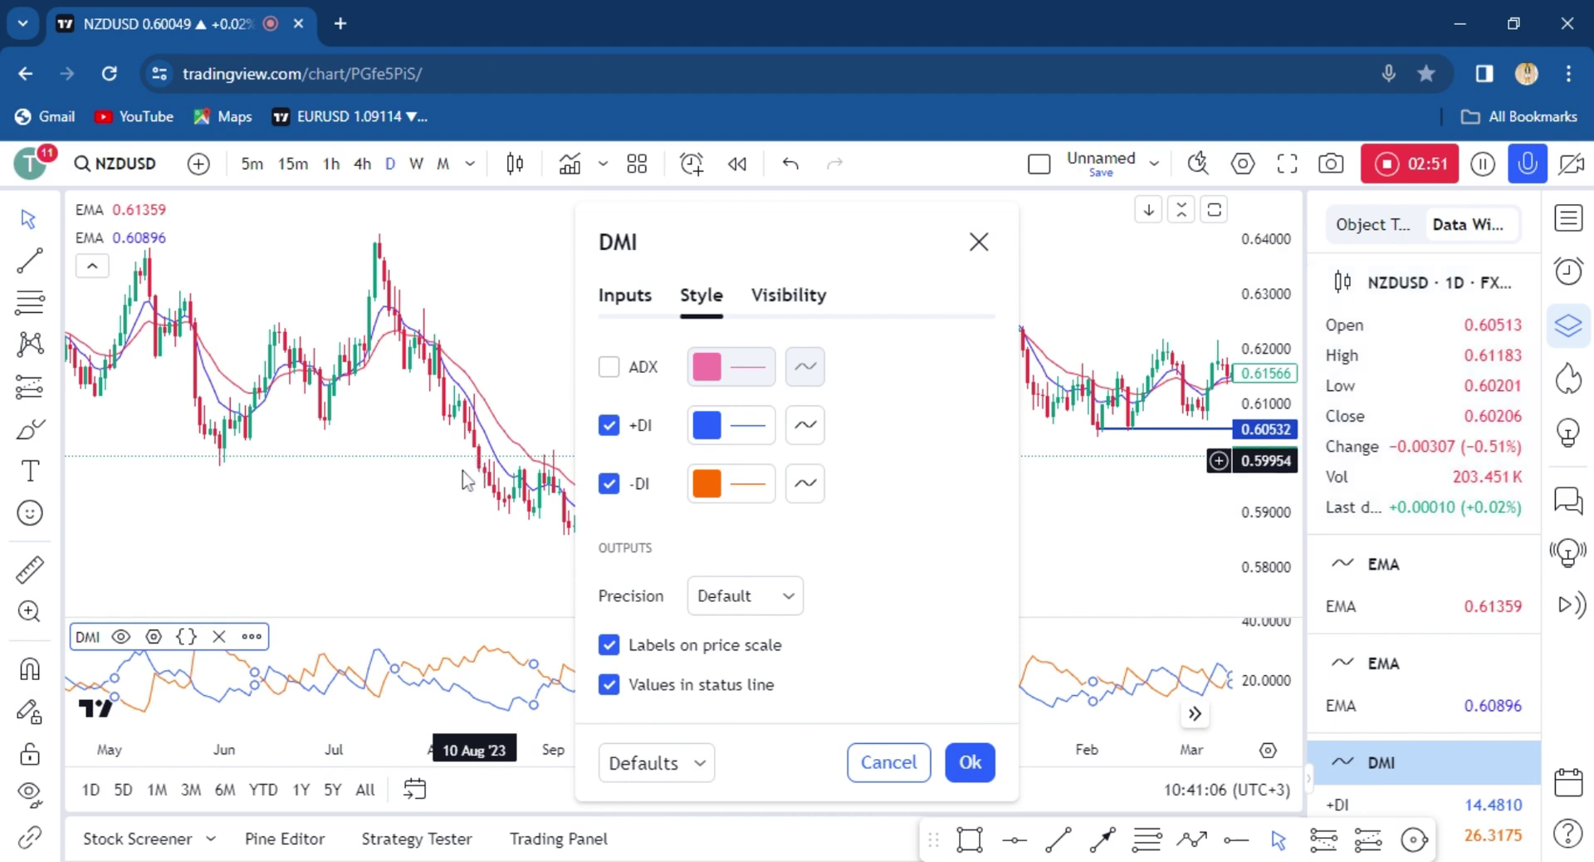
key("Return")
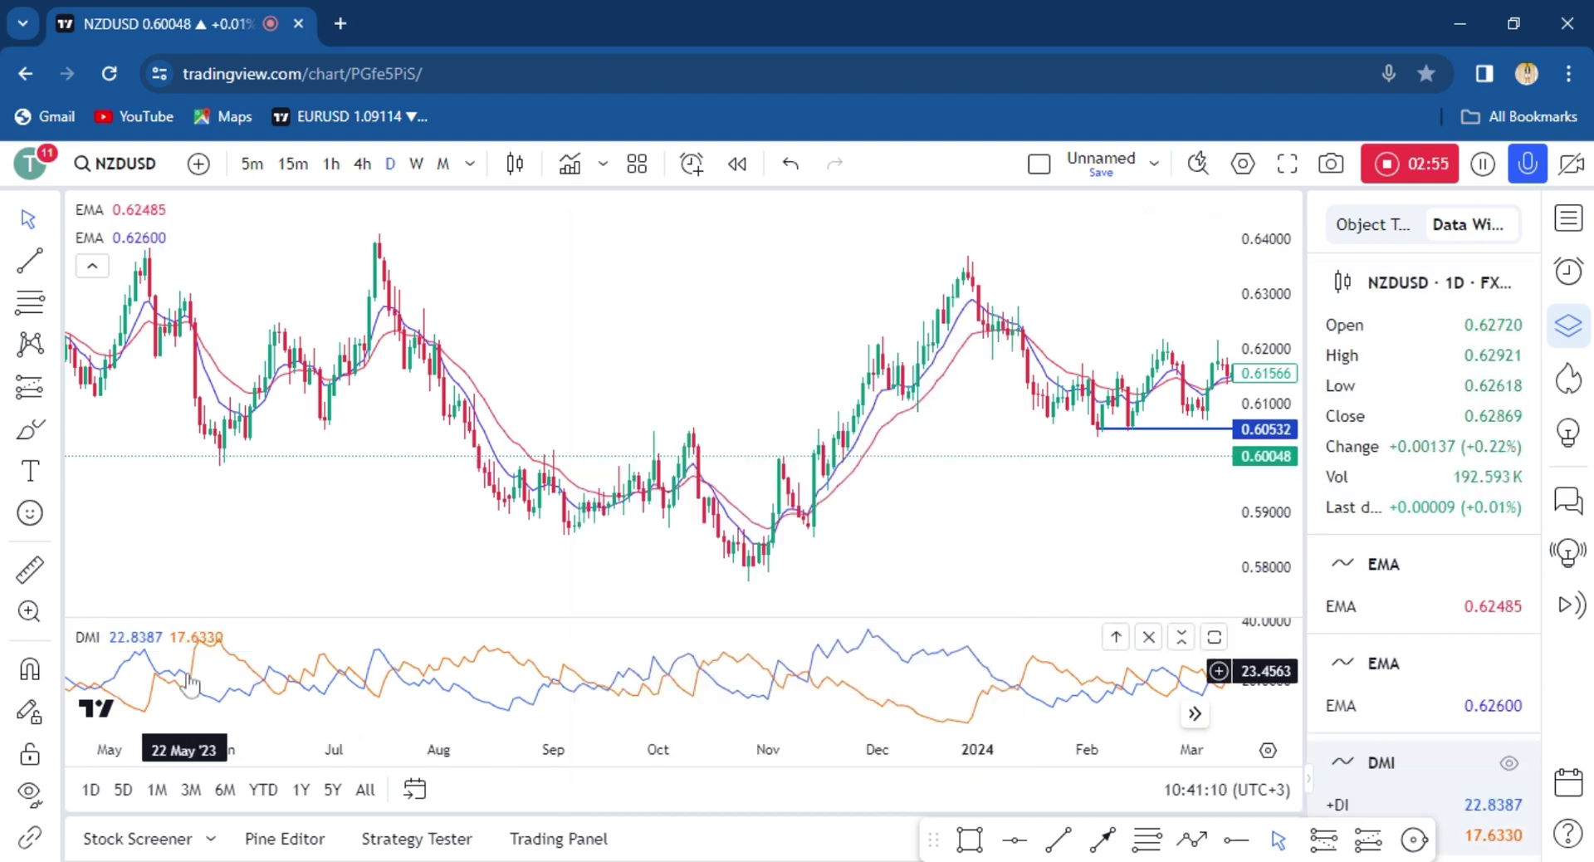
- Turn the DMI's -DI line red
left_click(155, 637)
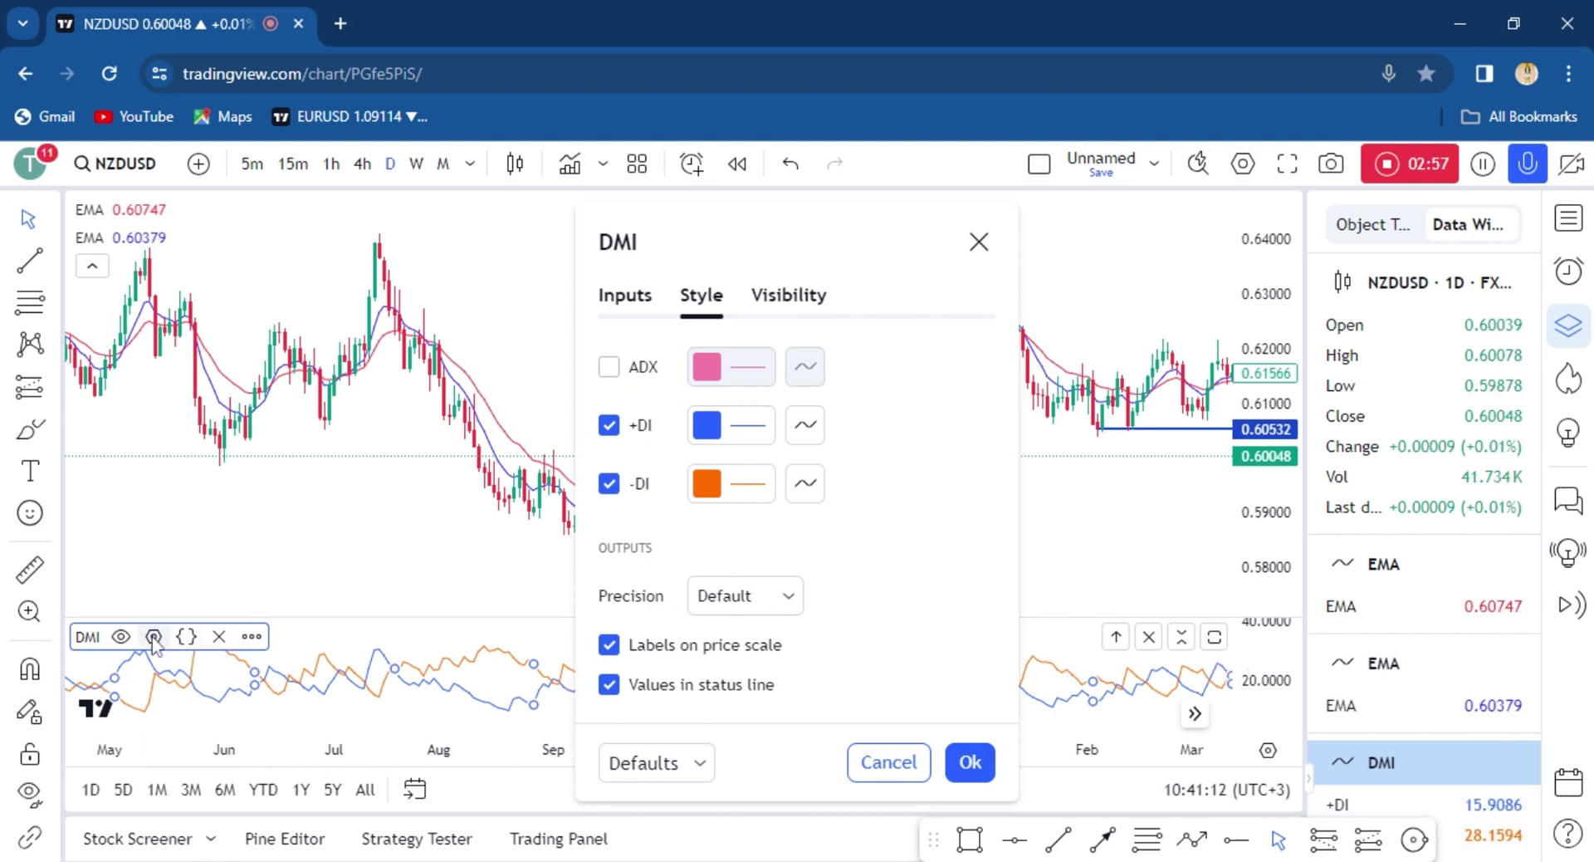
left_click(707, 484)
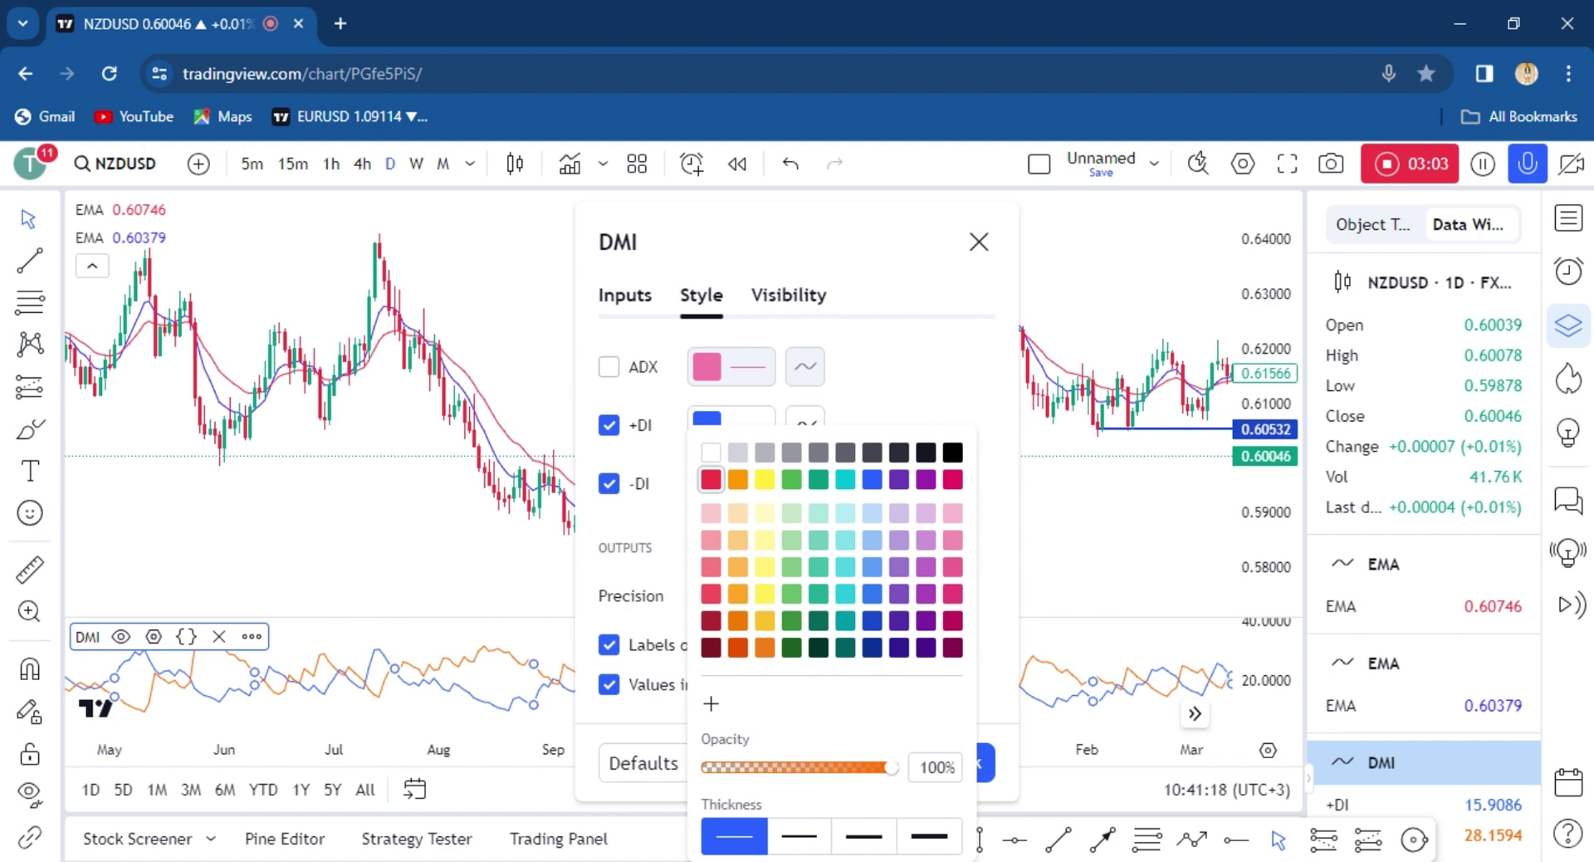
left_click(710, 480)
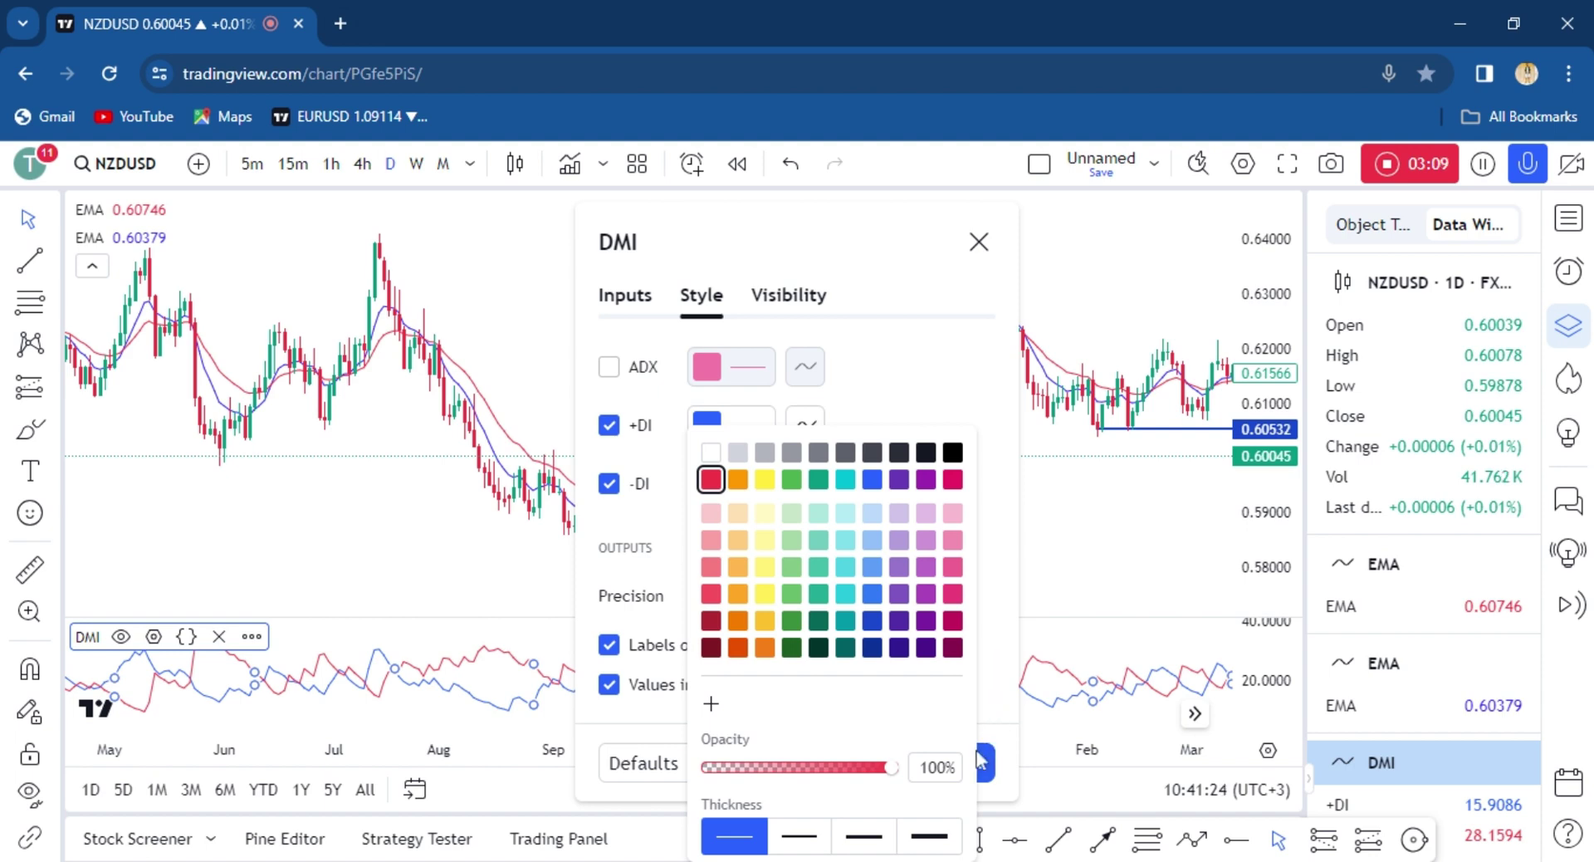
left_click(645, 304)
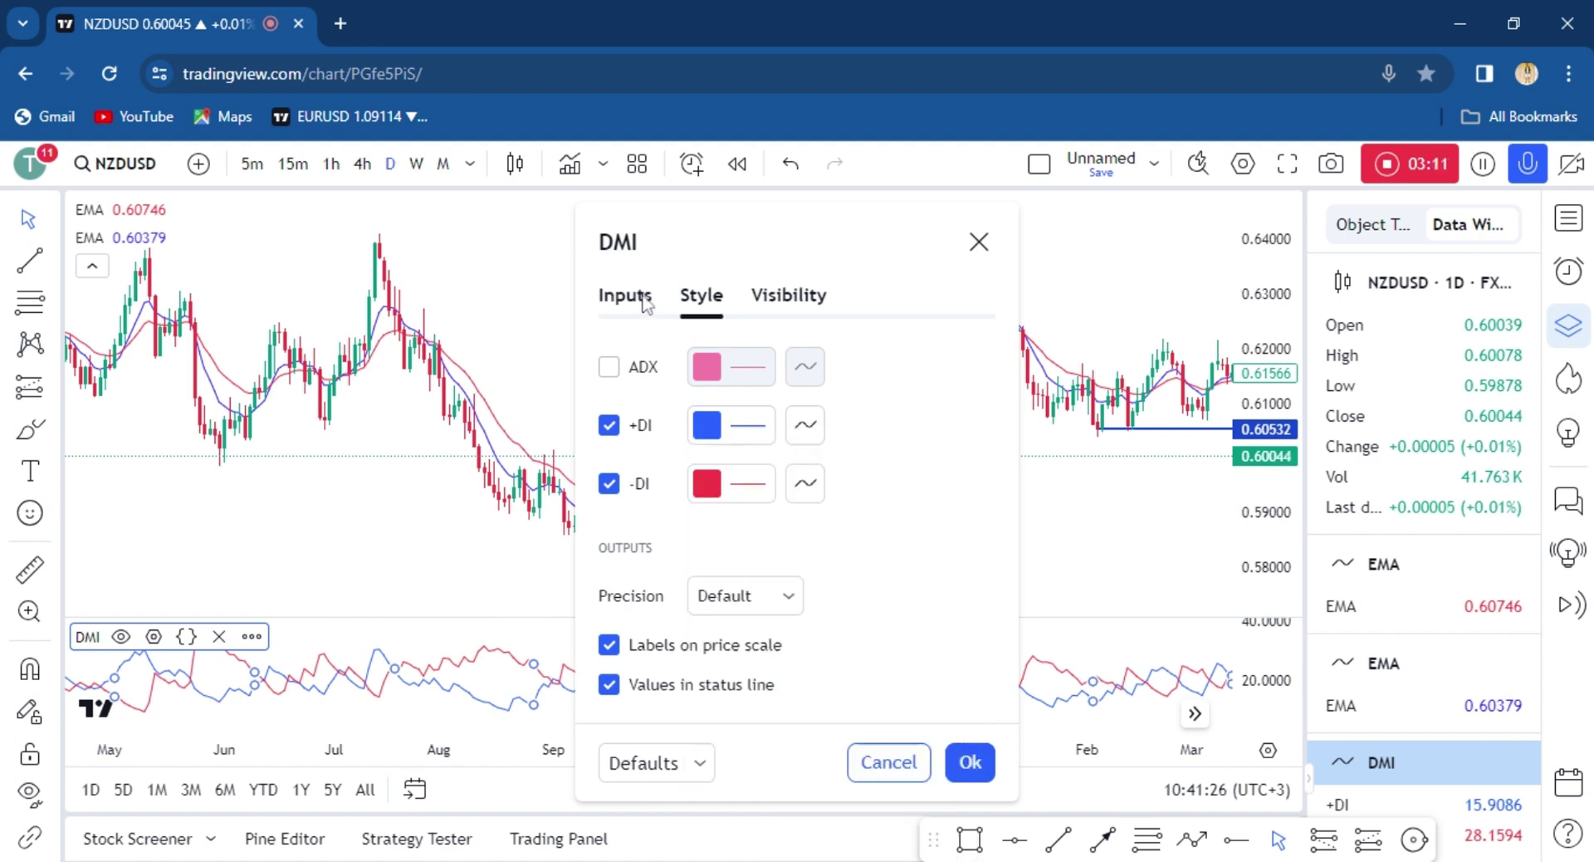
- Set the DMI's ADX Smoothing to 20 and apply the settings
left_click(646, 304)
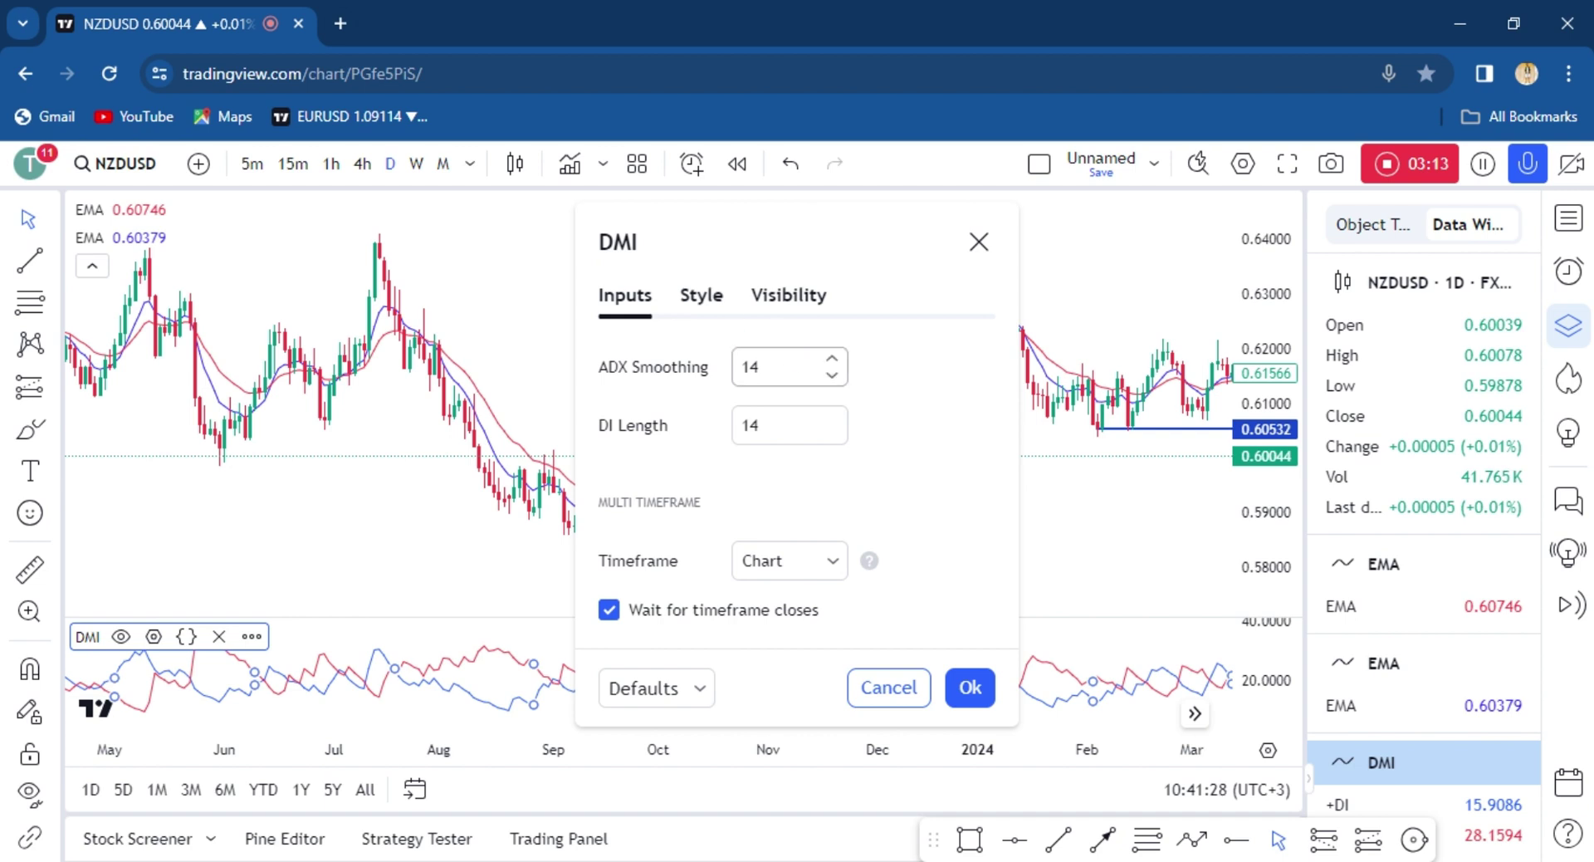
left_click(756, 366)
key("BackSpace")
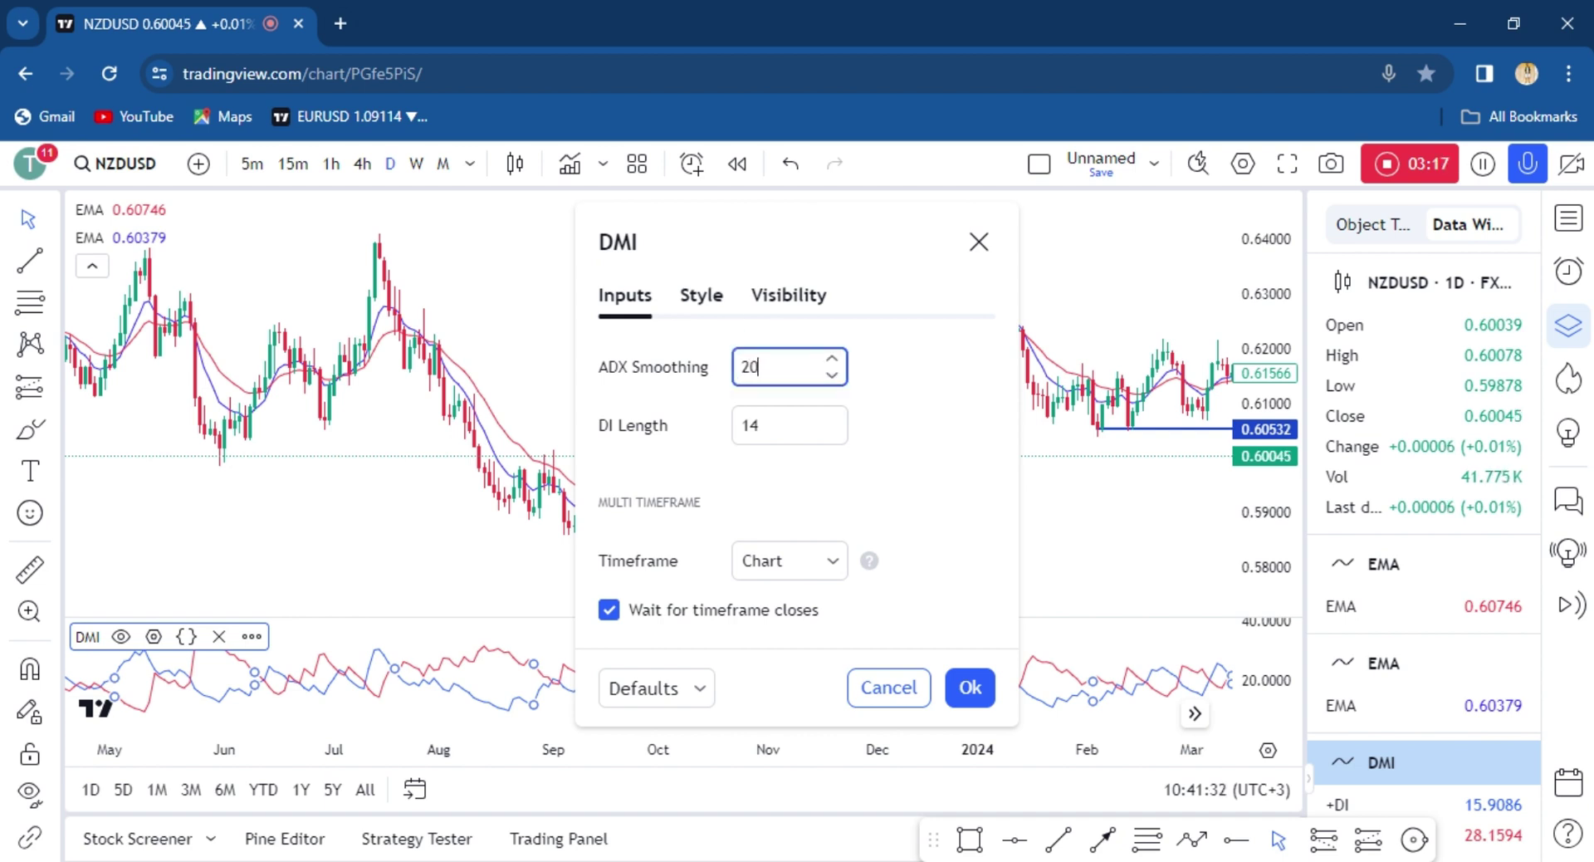
left_click(969, 688)
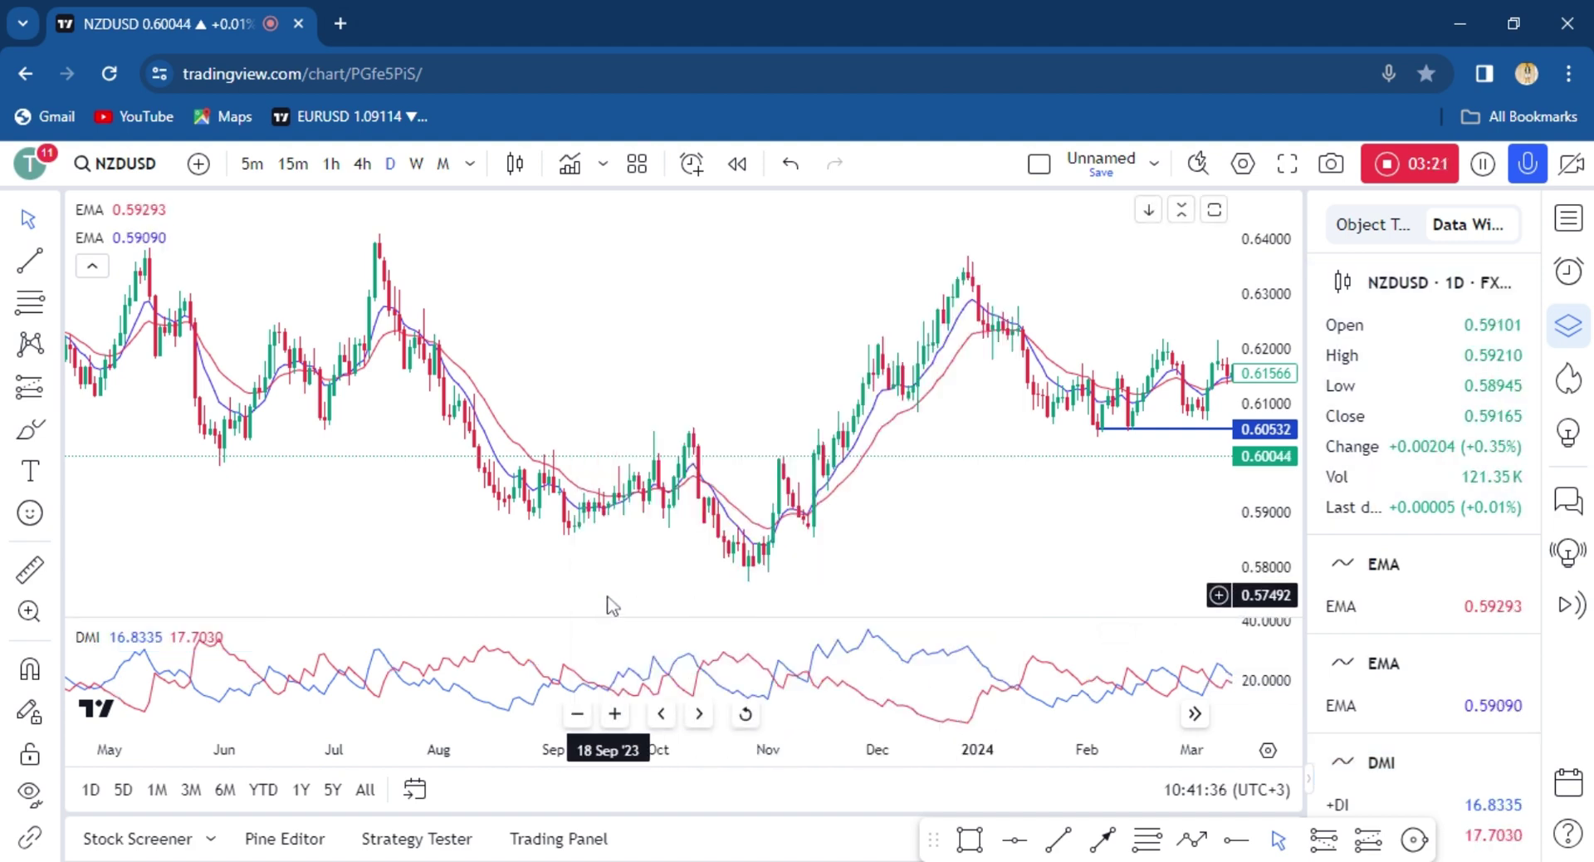
- Pan the chart back so April 2022 through early 2023 is in view
left_click_drag(604, 592, 882, 552)
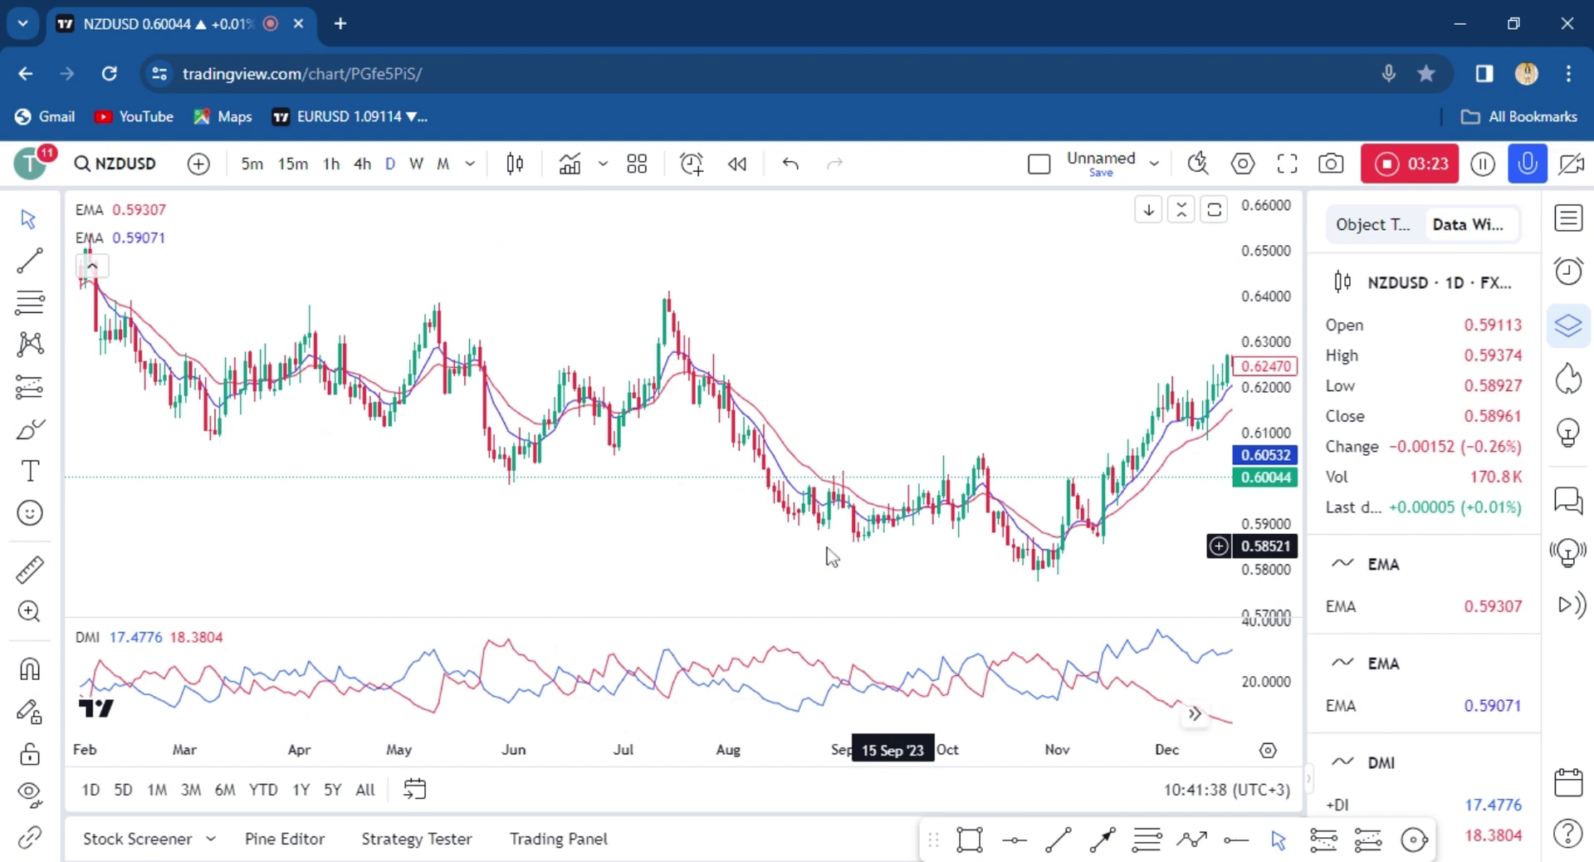
left_click_drag(466, 541, 843, 539)
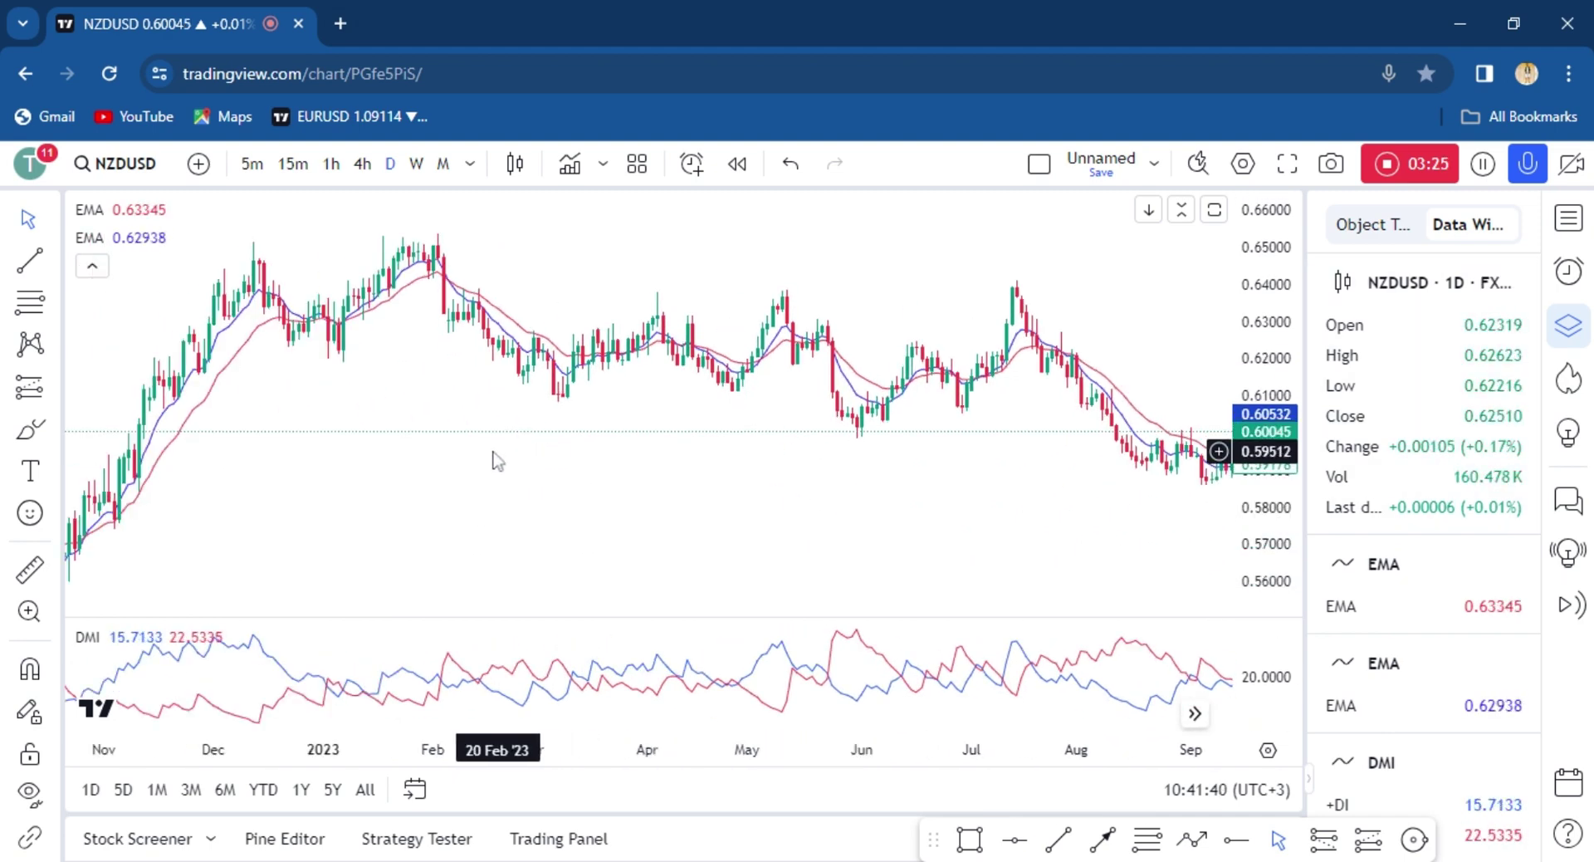
left_click_drag(313, 452, 622, 498)
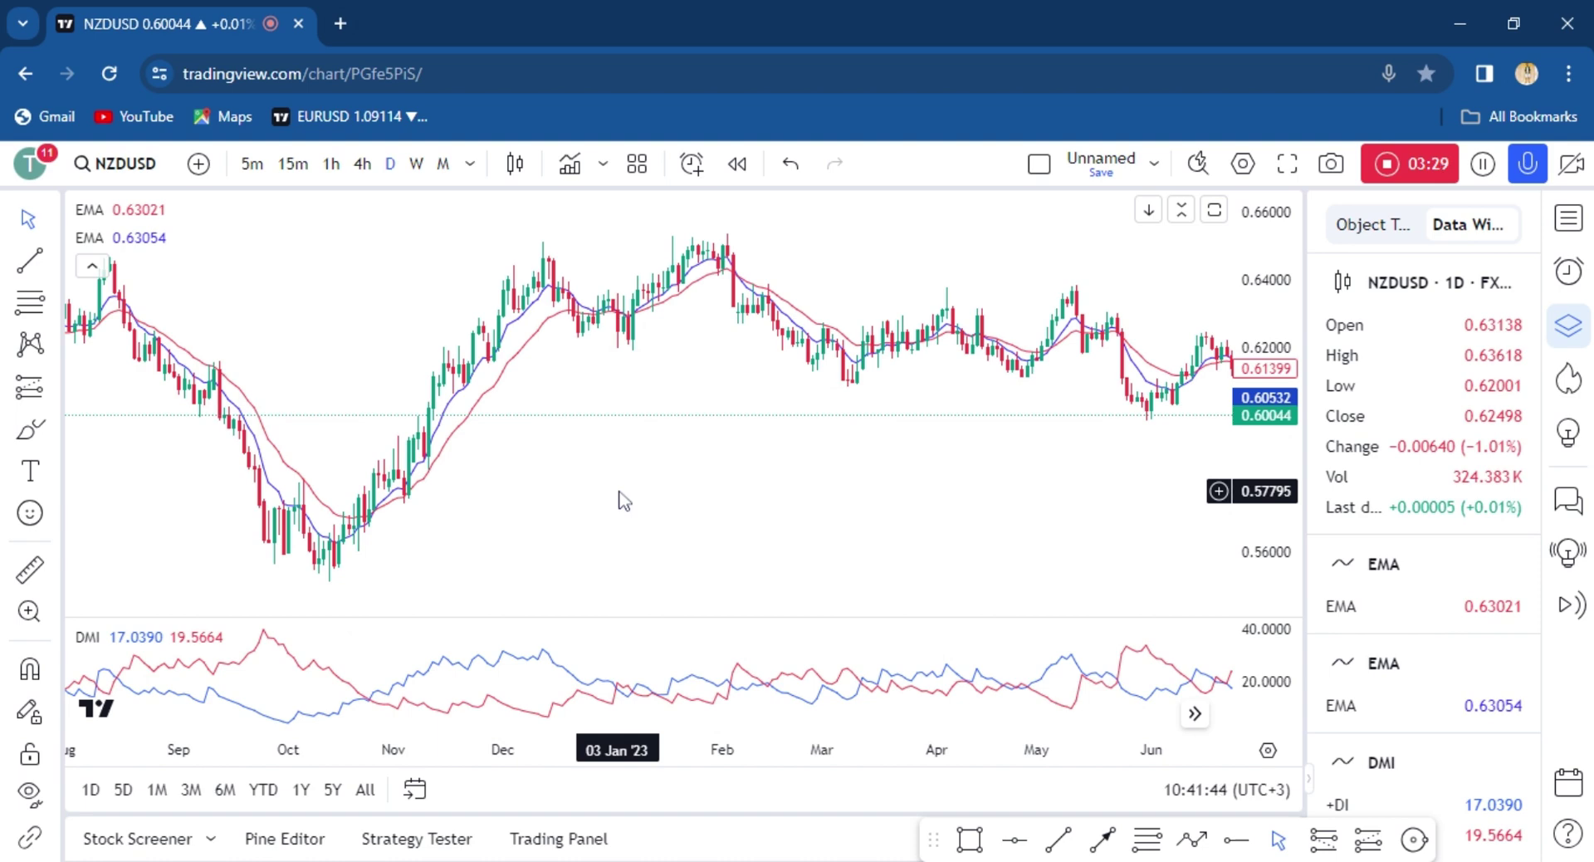
left_click_drag(545, 495, 776, 534)
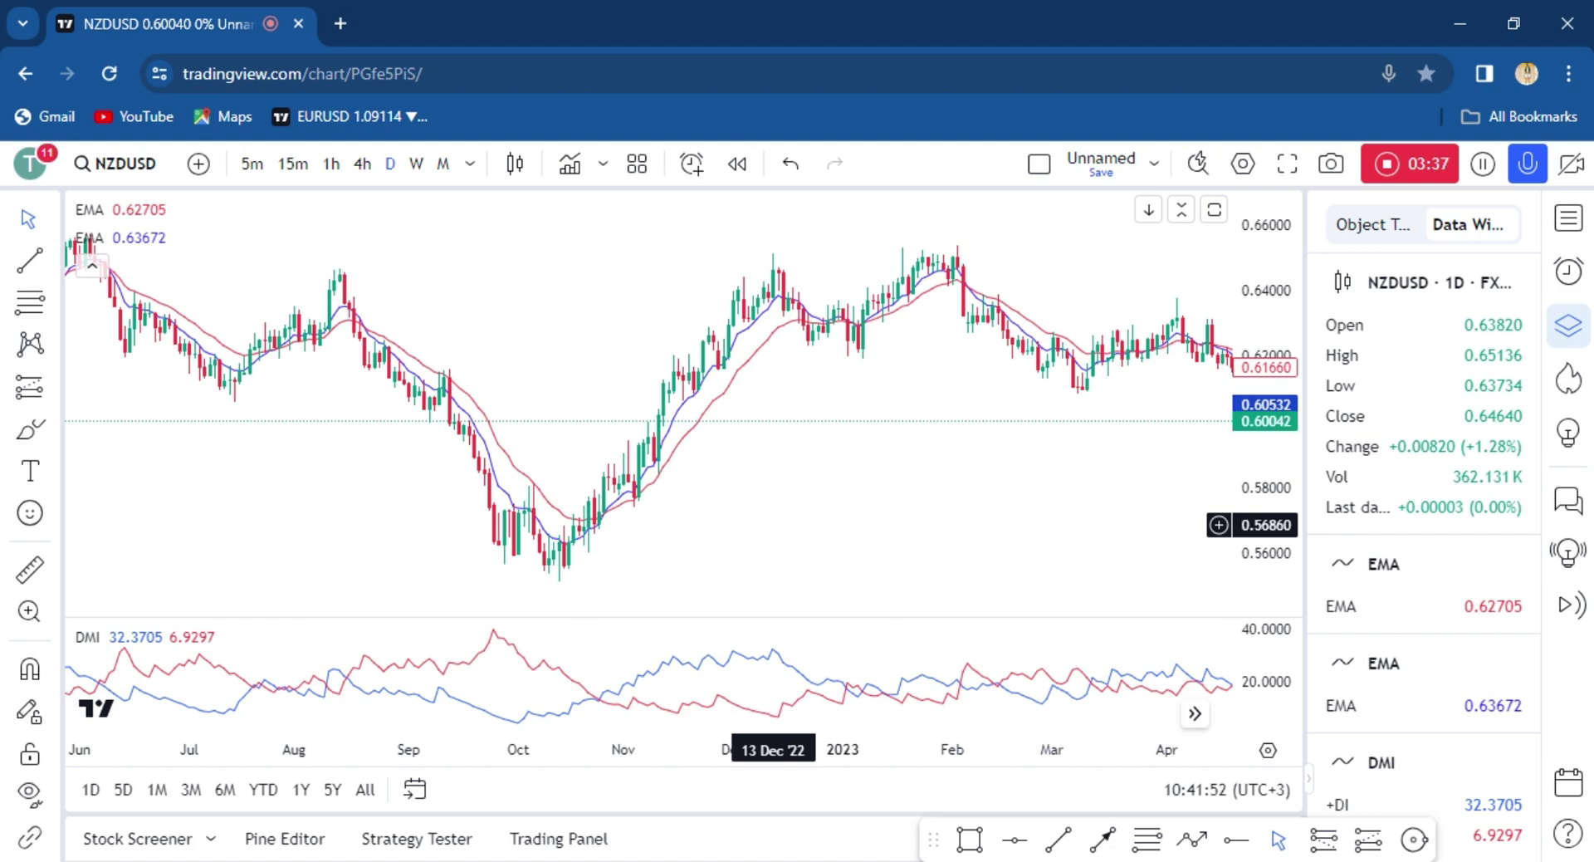
left_click_drag(780, 533, 950, 534)
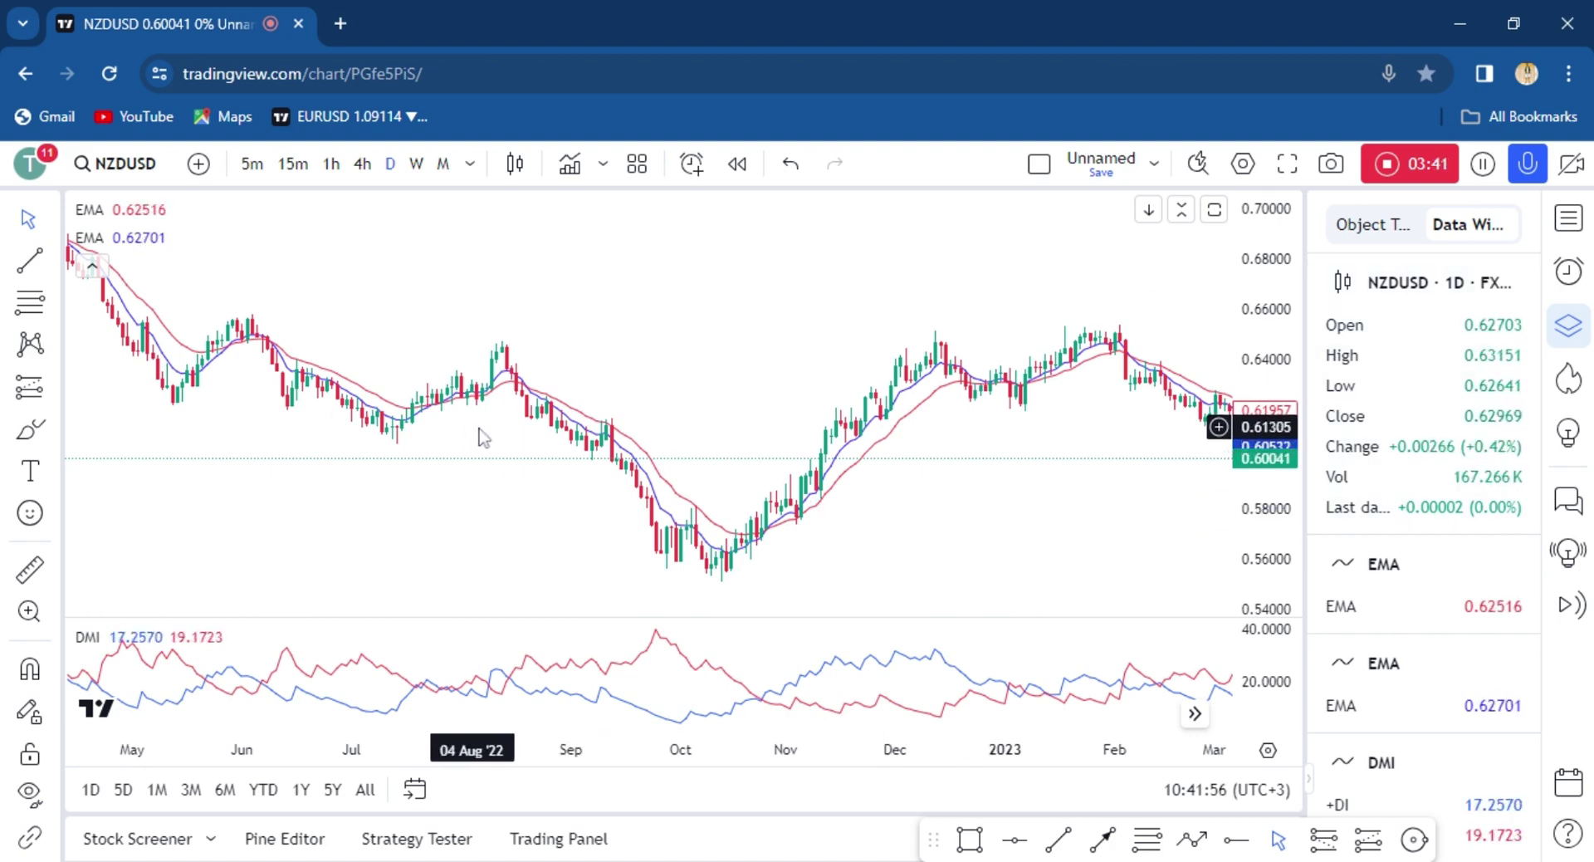
left_click_drag(480, 434, 619, 449)
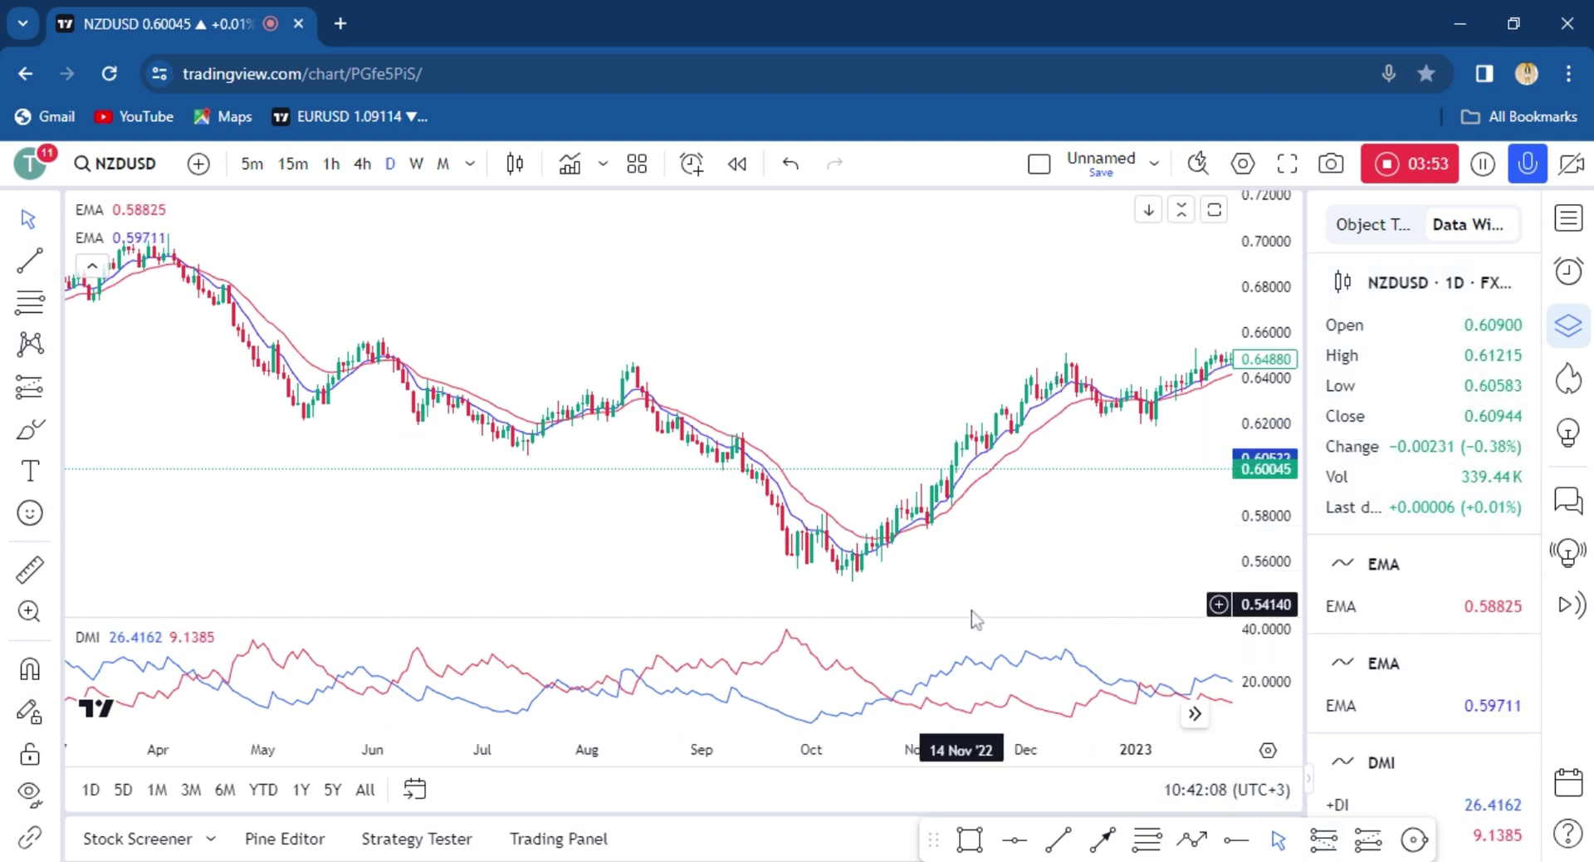
- Circle the August 2022 EMA crossover on the price chart
left_click(1414, 839)
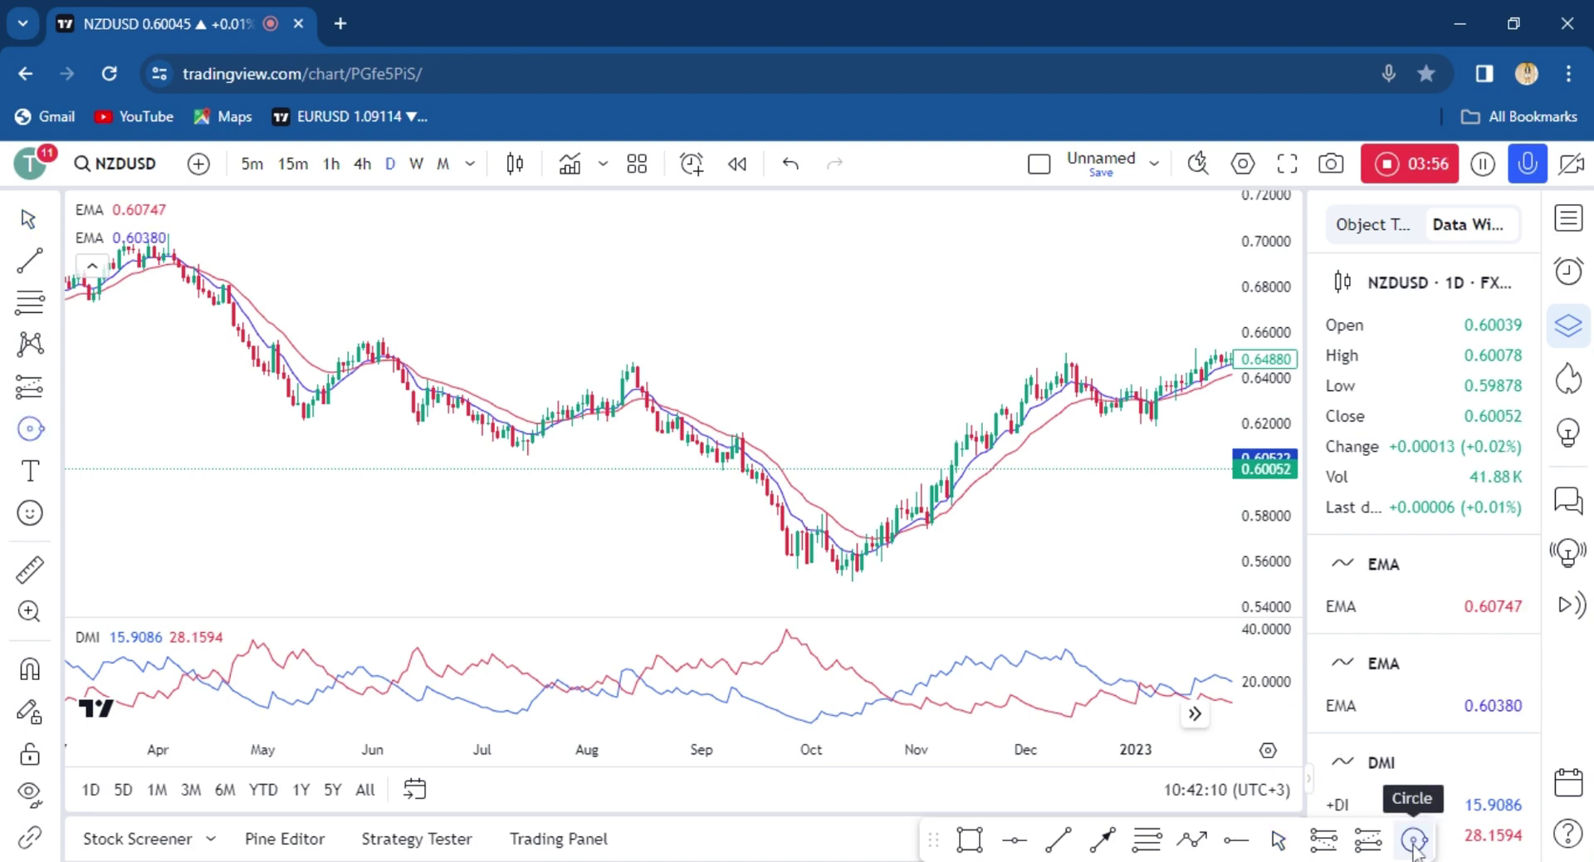
left_click(648, 398)
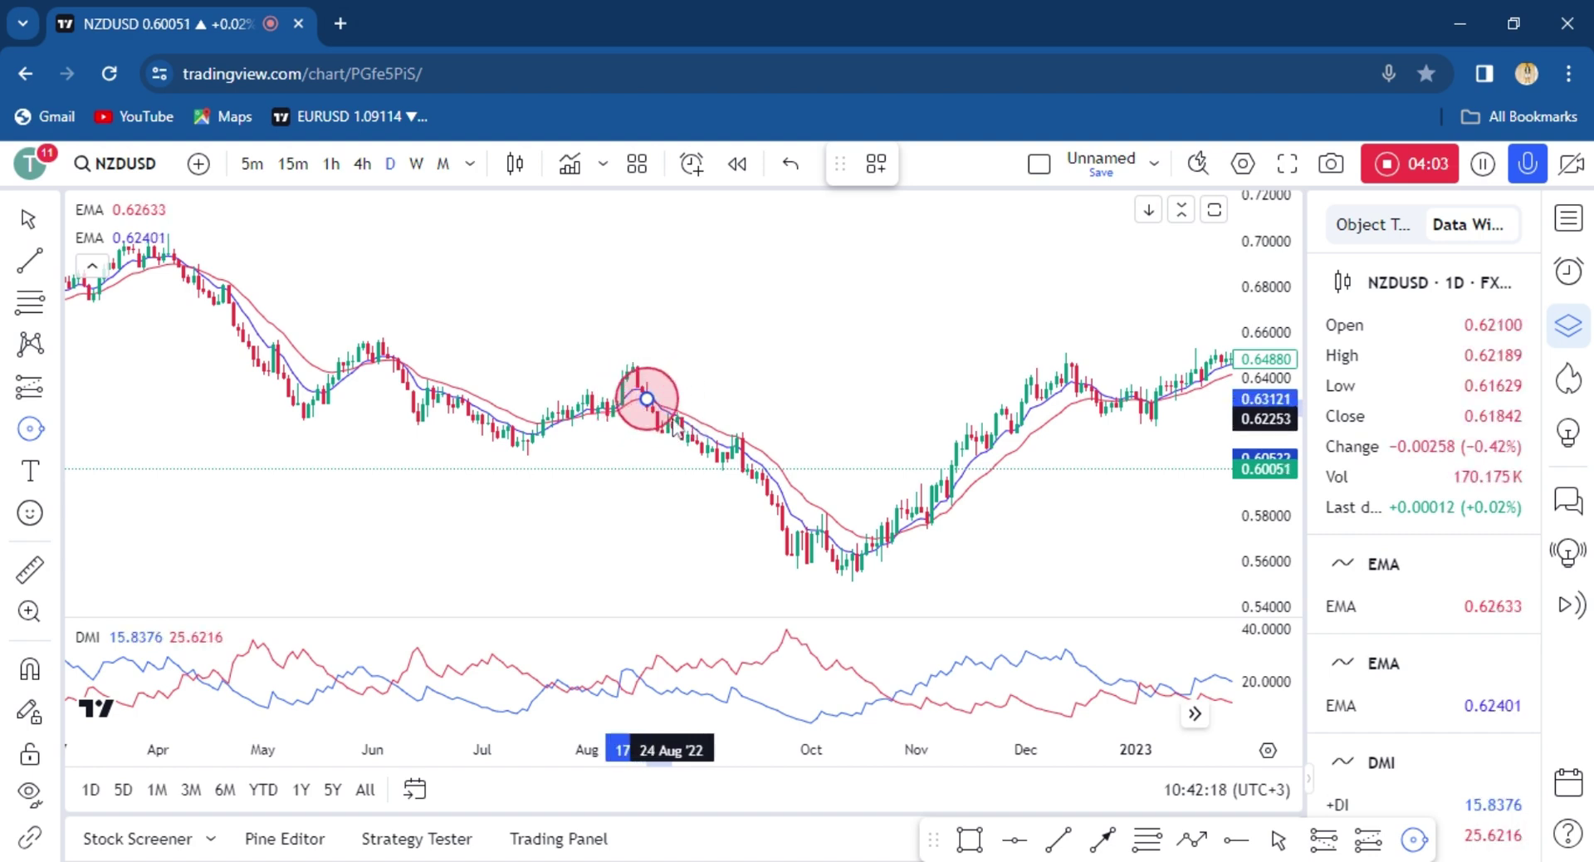
left_click(672, 416)
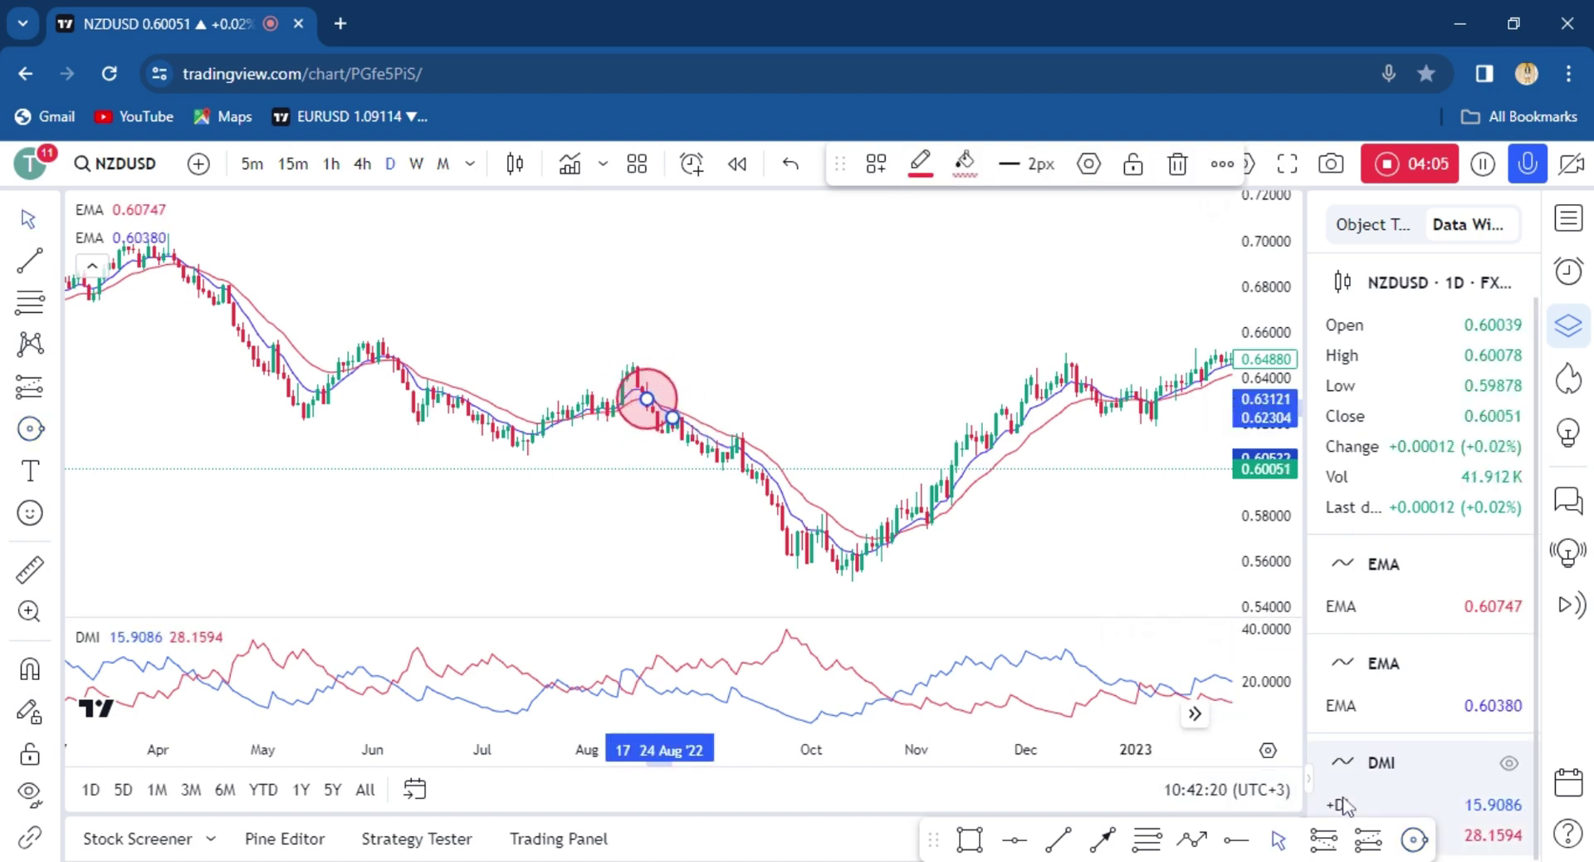
- Circle the matching August 2022 +DI/-DI crossover in the DMI pane
left_click(1414, 838)
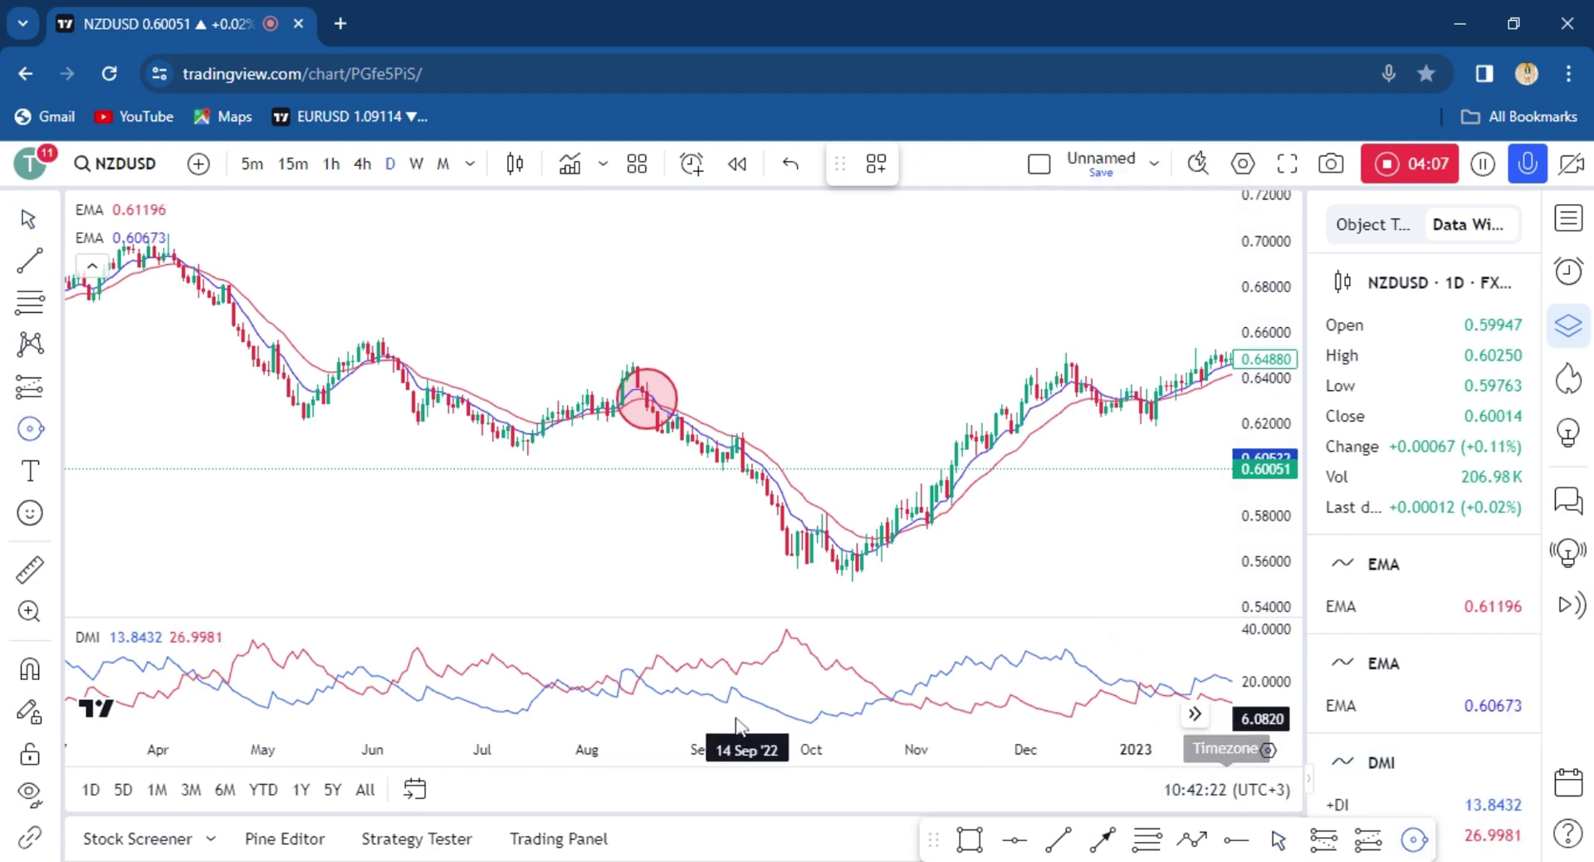
left_click(632, 675)
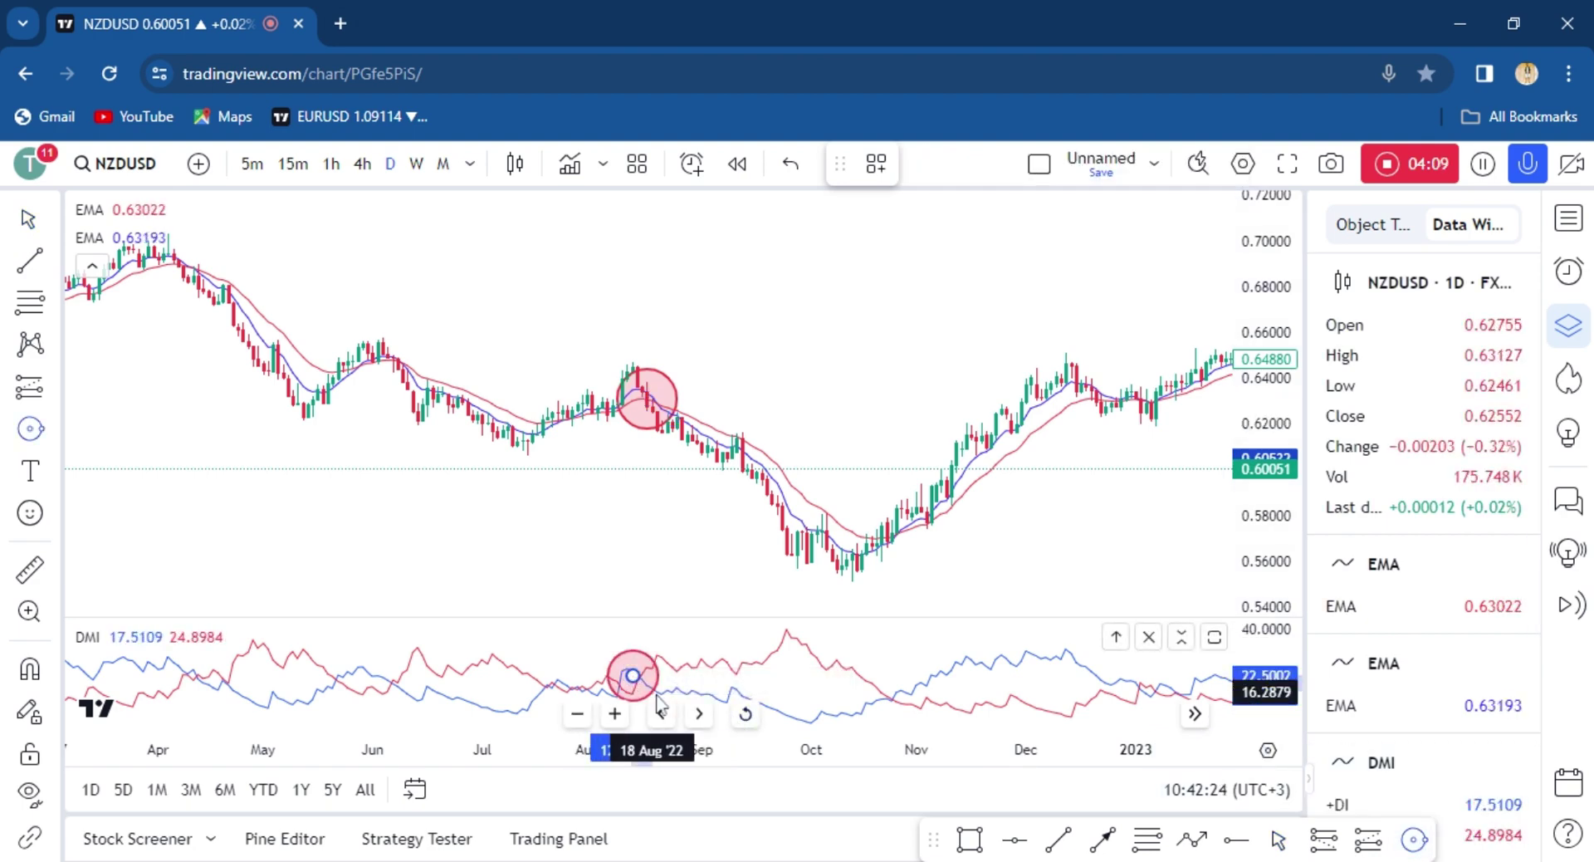
left_click(660, 708)
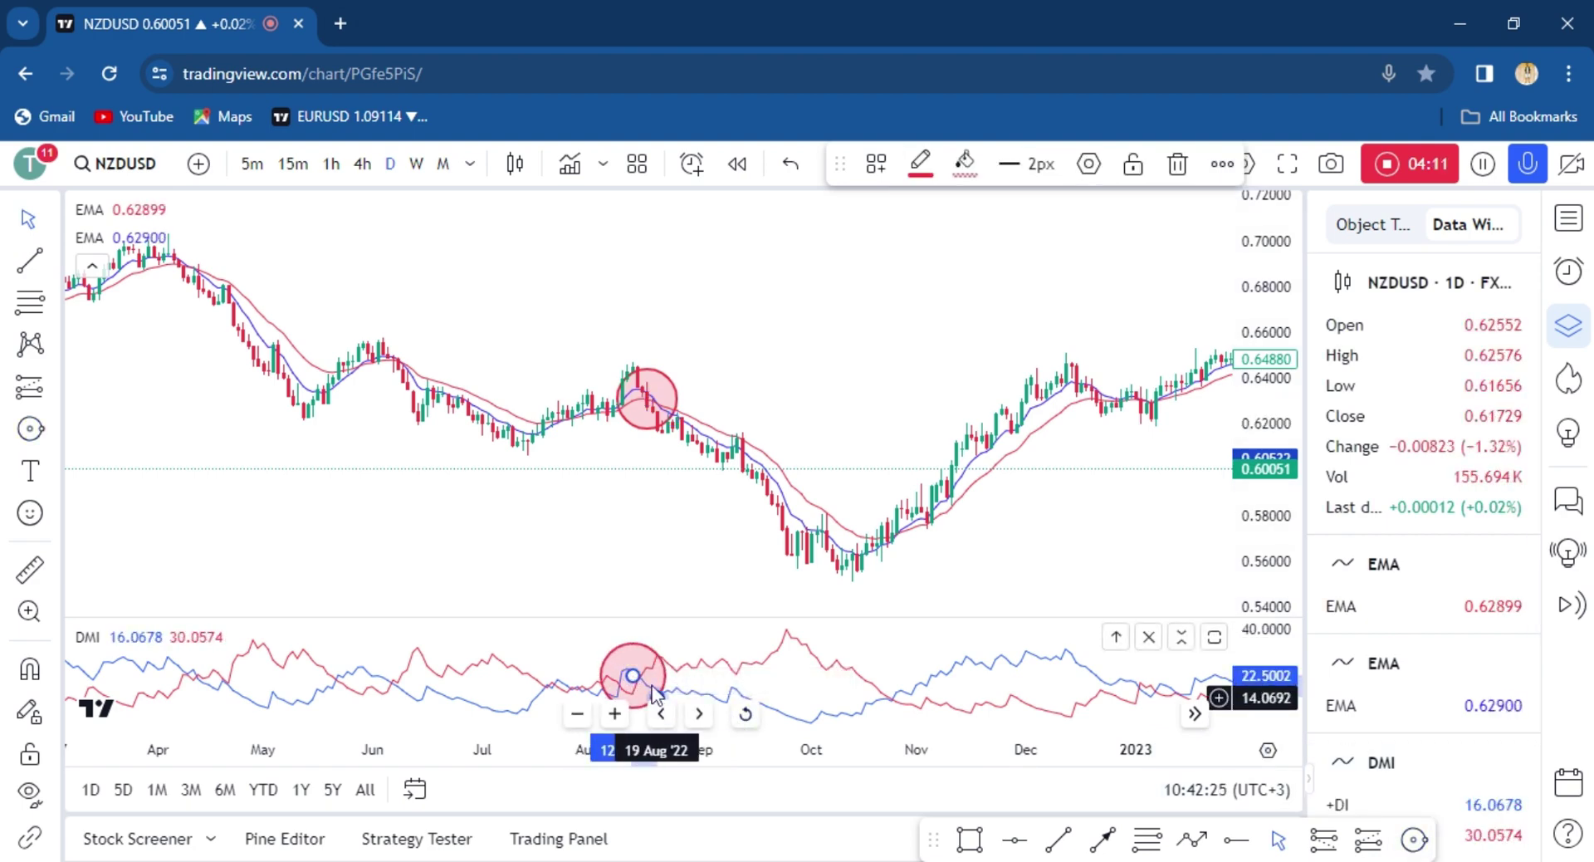
left_click(618, 594)
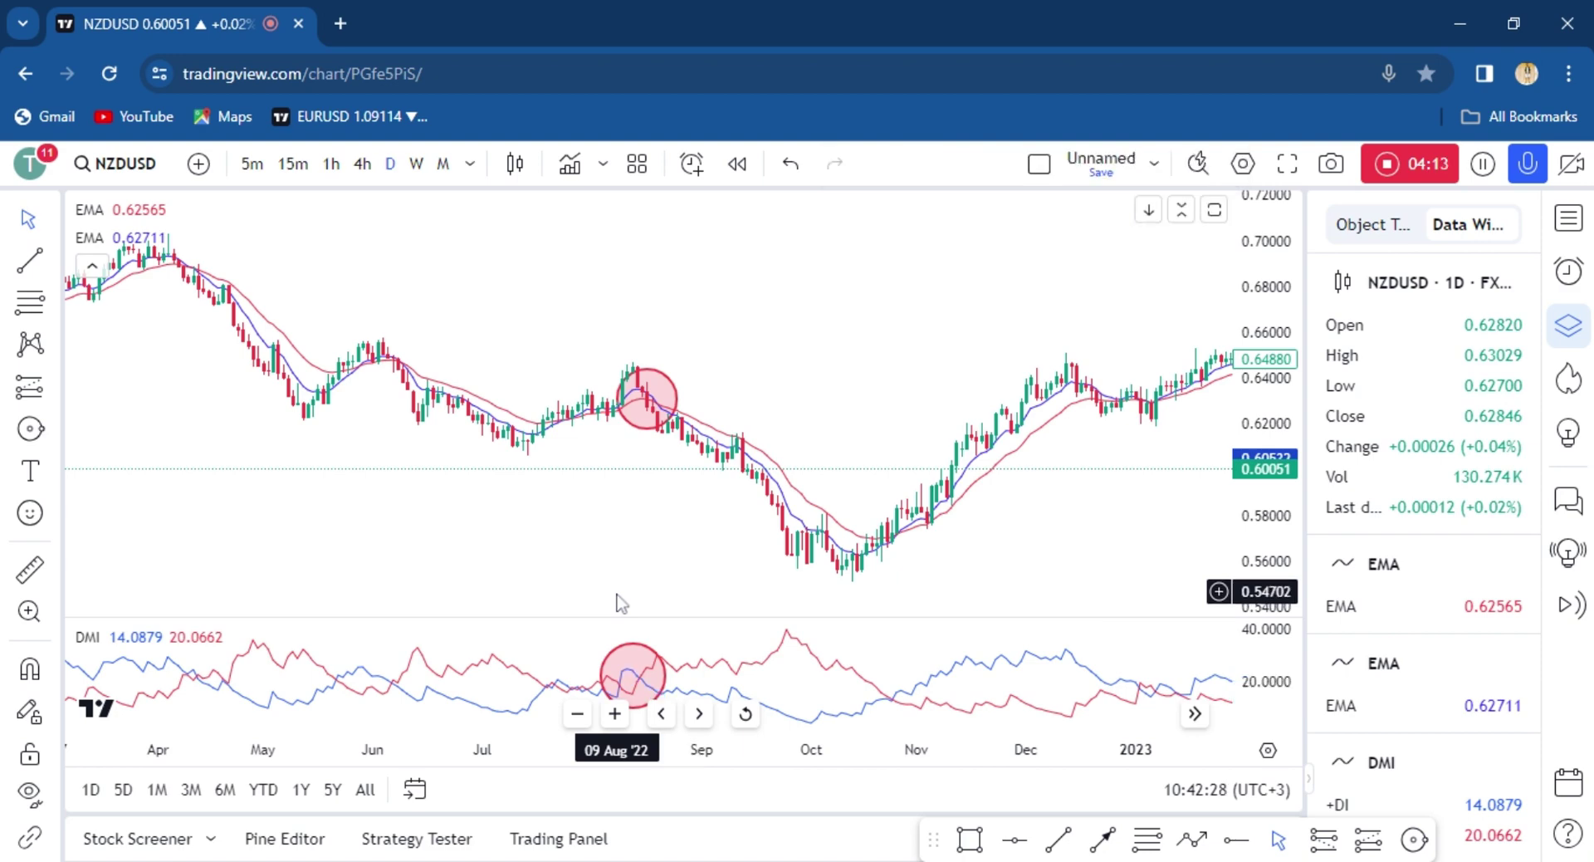
left_click(196, 678)
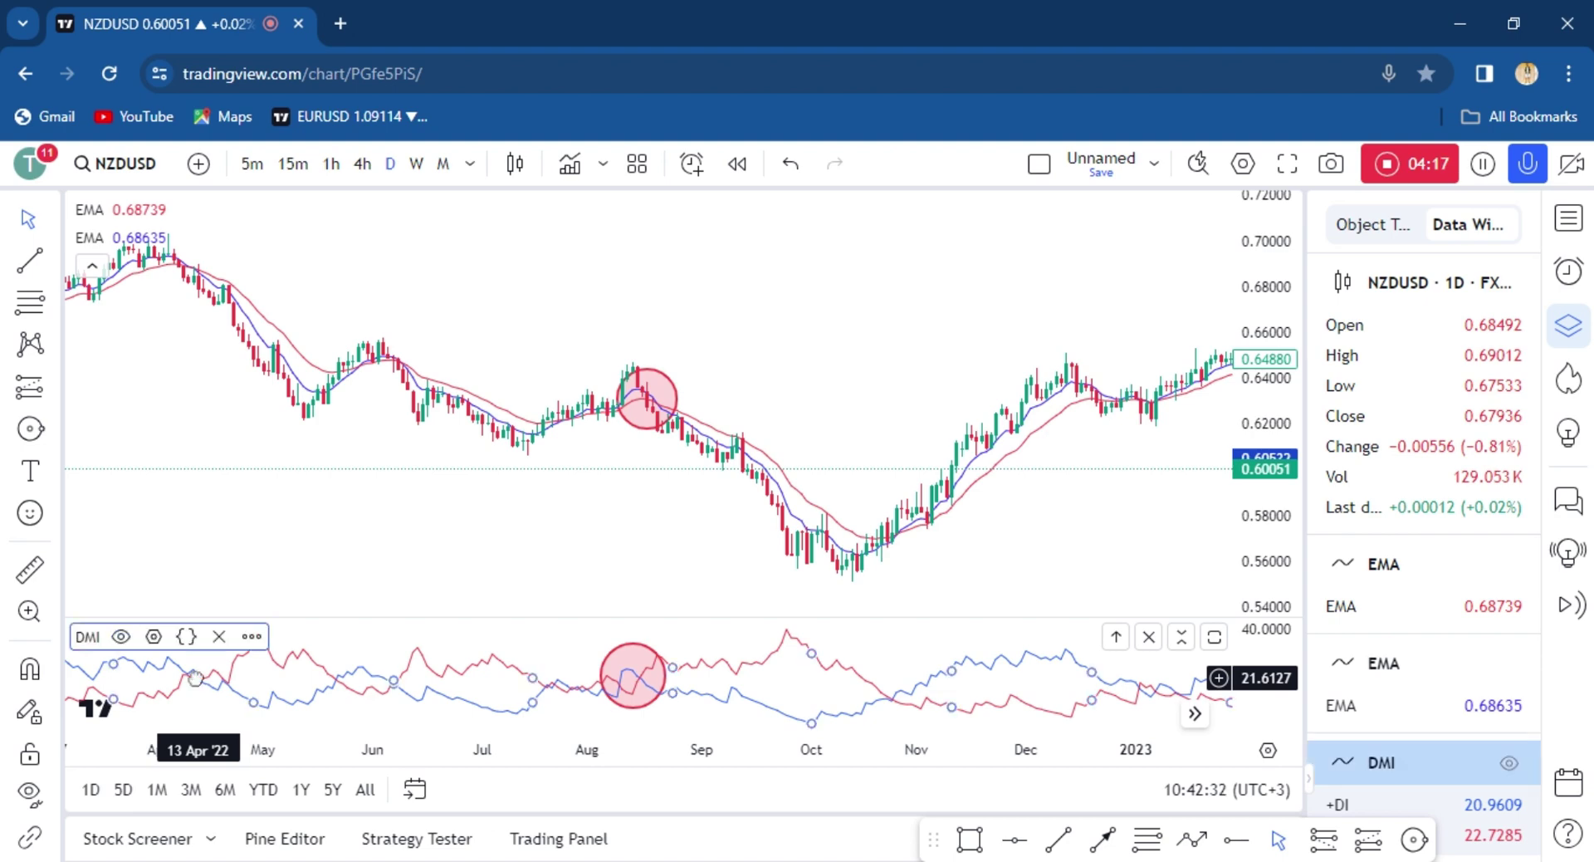
- Open the DMI settings' Style options to check ADX is off, +DI blue and -DI red
left_click(154, 637)
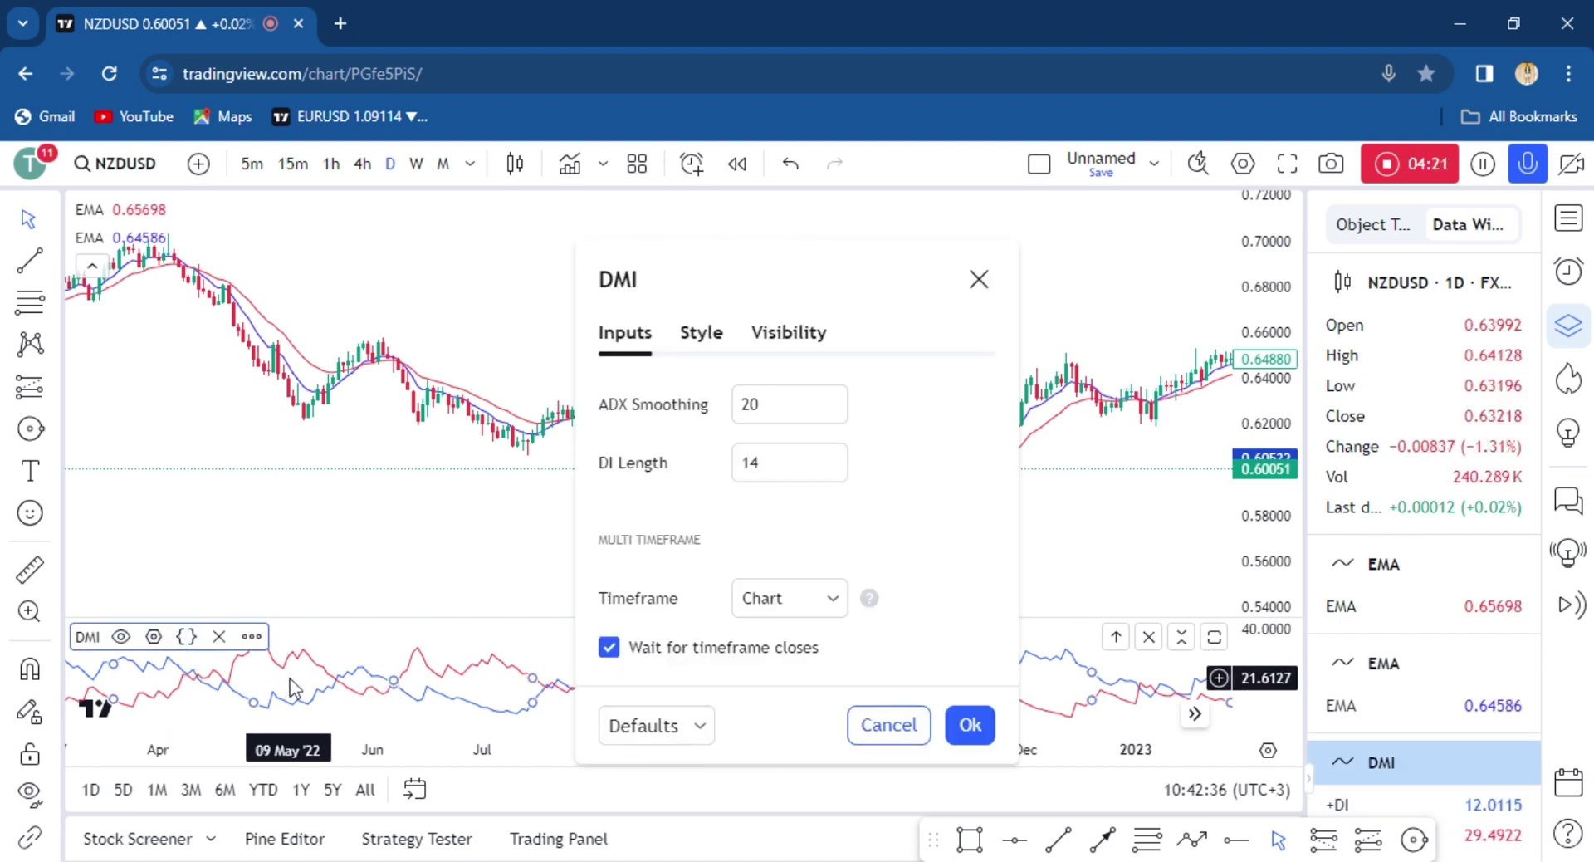
left_click(702, 334)
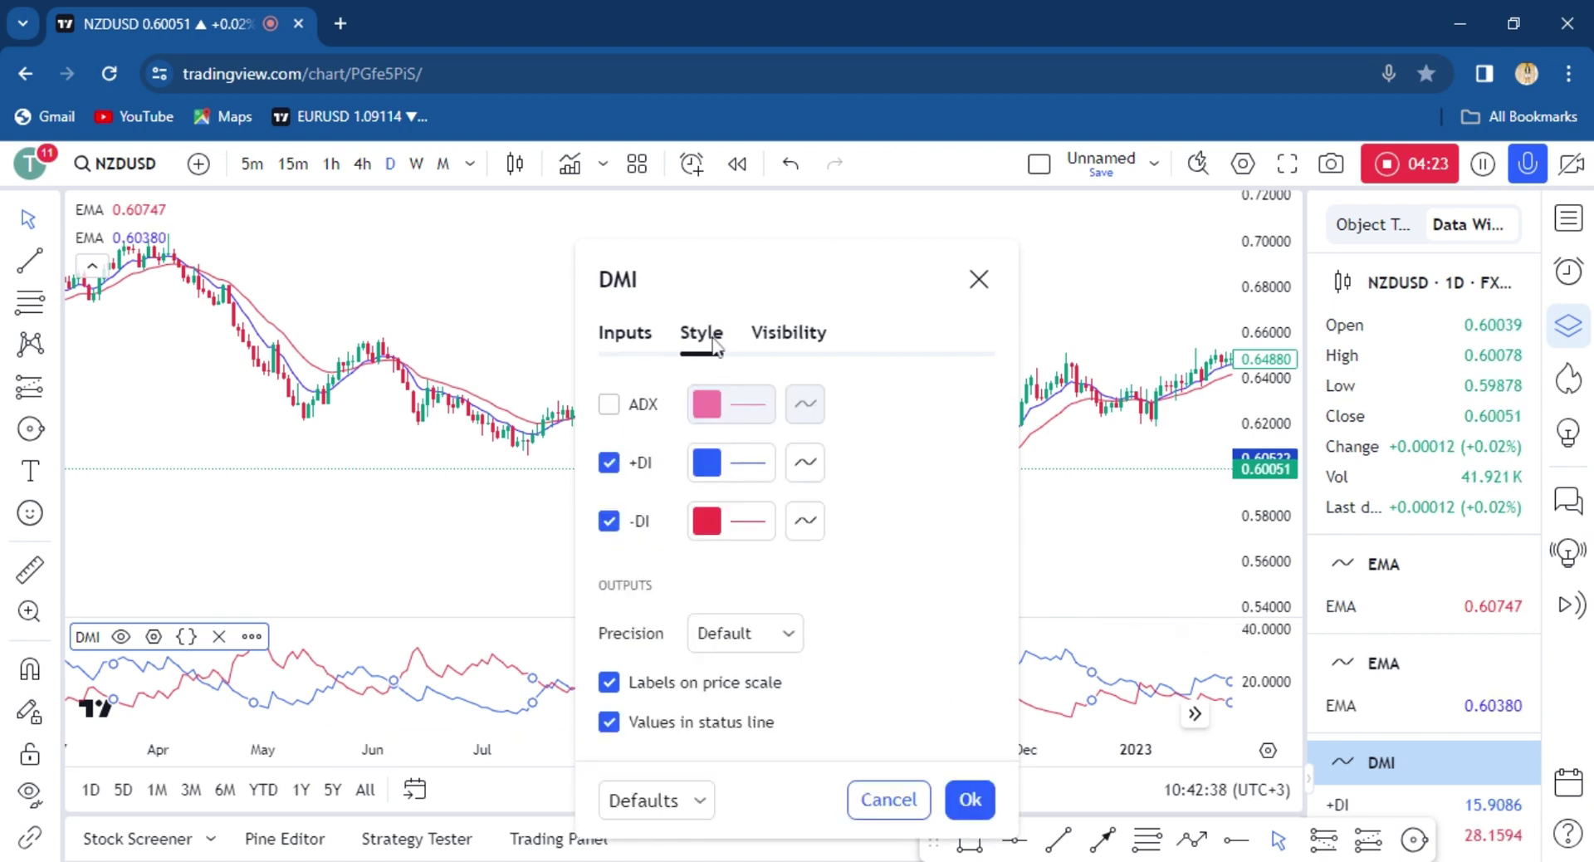